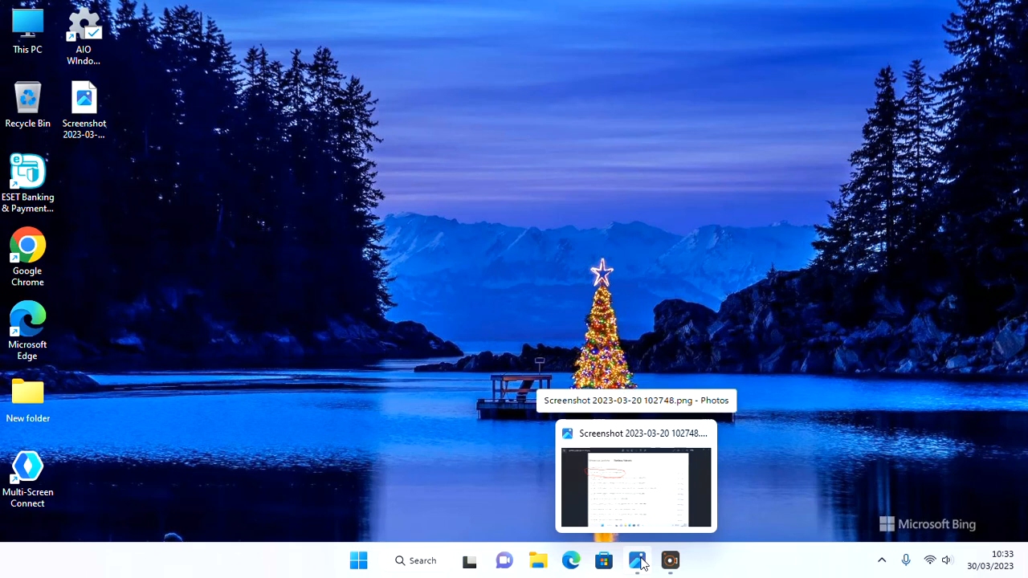
# View the screenshot of the failed update, and look through the other troubleshooters in Windows Settings.
pyautogui.click(640, 563)
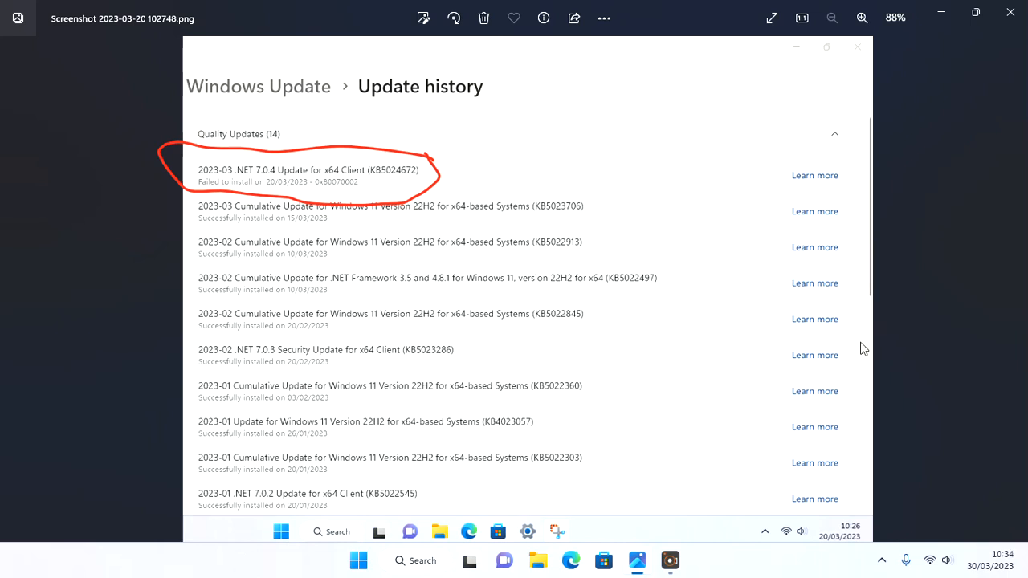
pyautogui.click(415, 561)
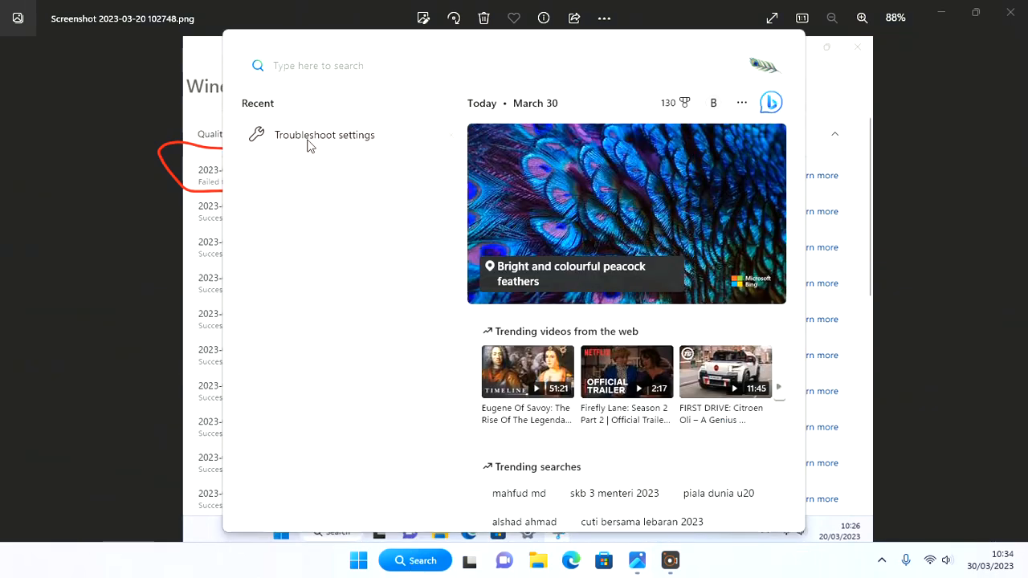
pyautogui.click(359, 139)
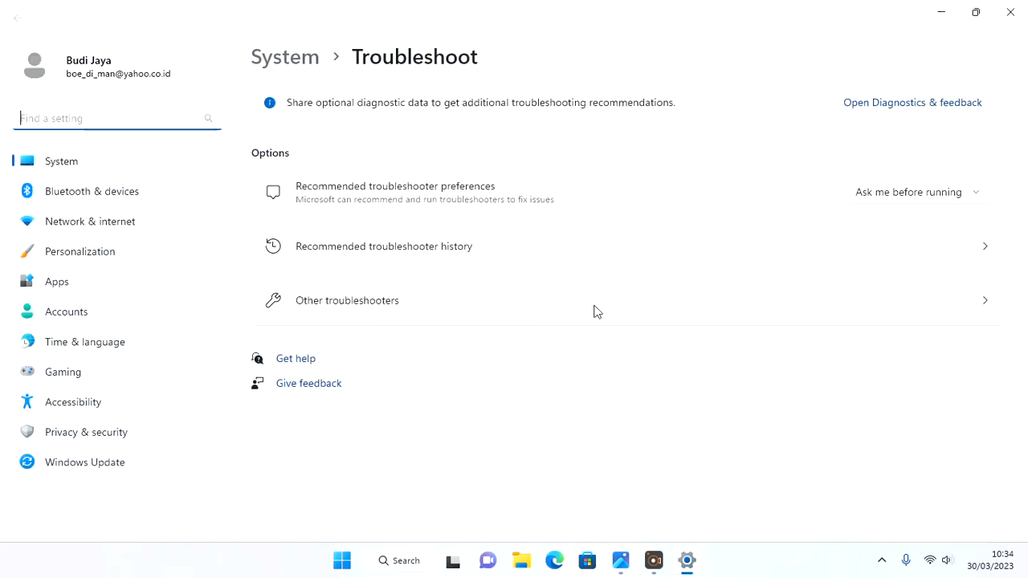
pyautogui.click(345, 307)
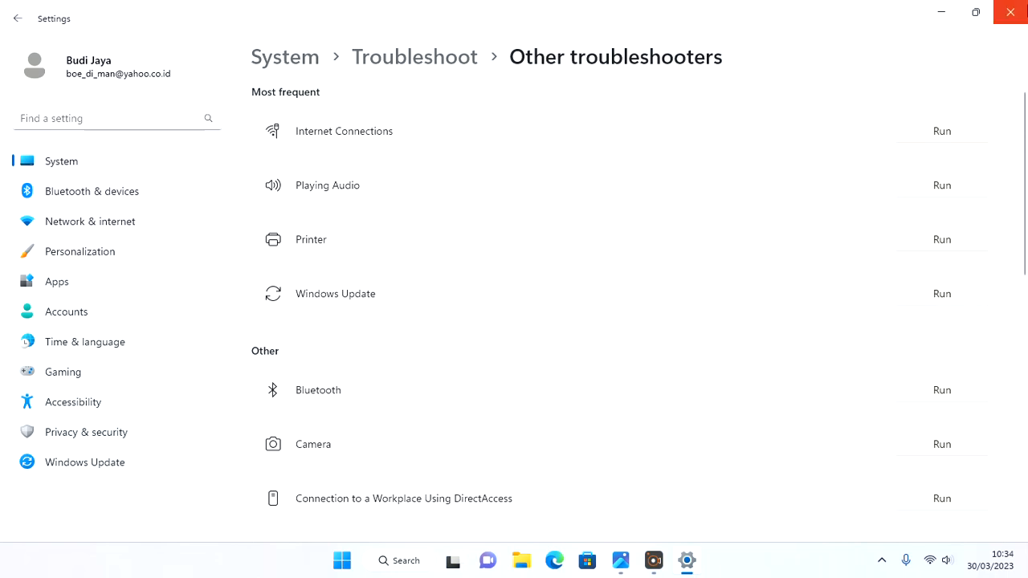
pyautogui.click(1014, 13)
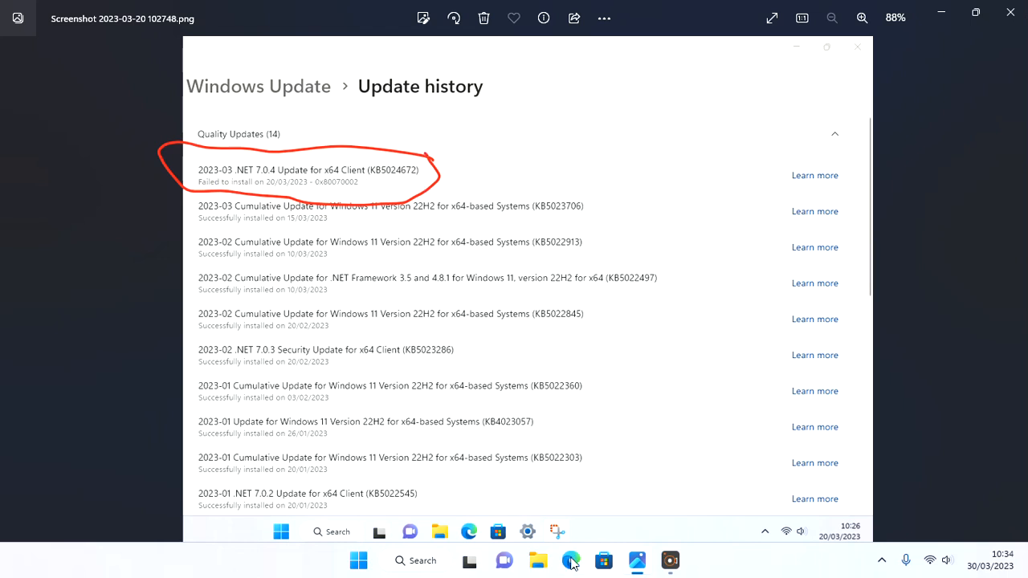
# Go to Windows Update in Settings, dismiss the preview update notice, and open the update history.
pyautogui.rightClick(727, 566)
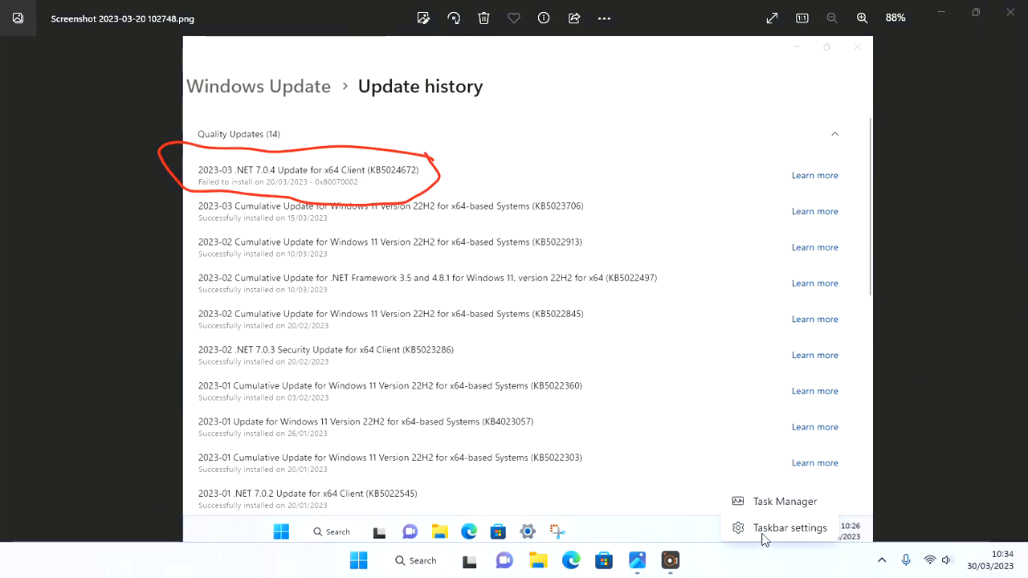
pyautogui.click(605, 425)
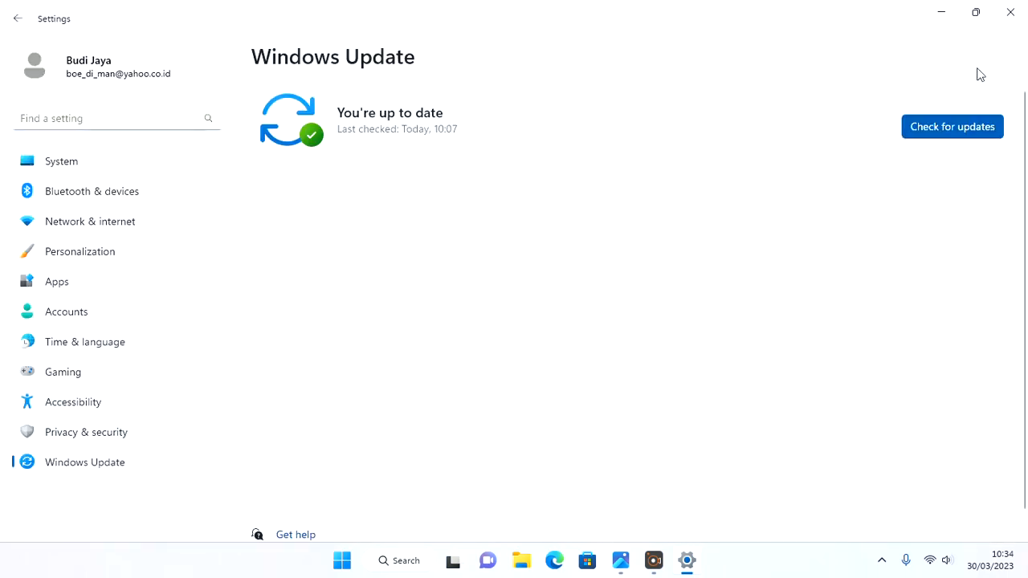
pyautogui.click(984, 187)
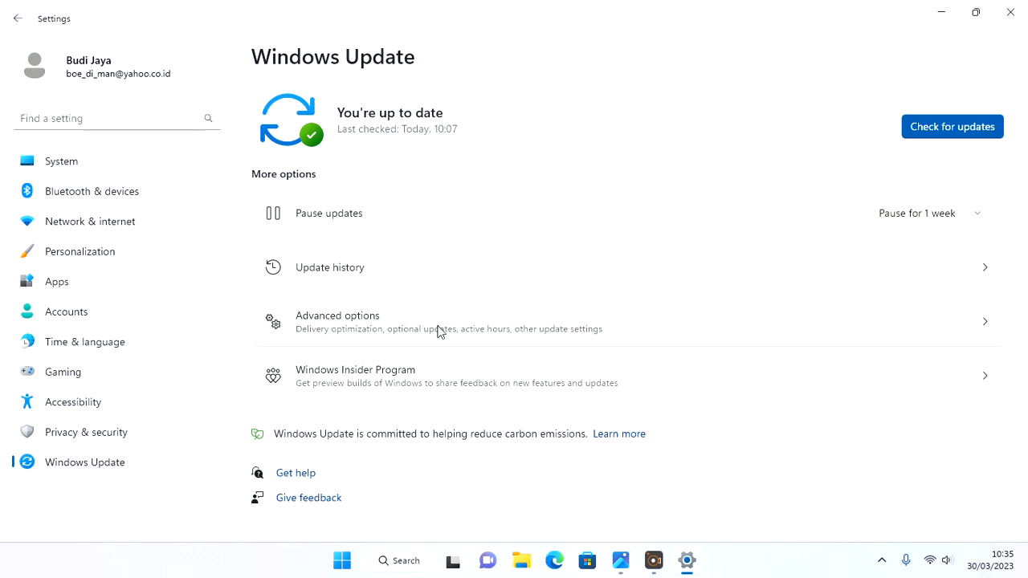
pyautogui.click(485, 270)
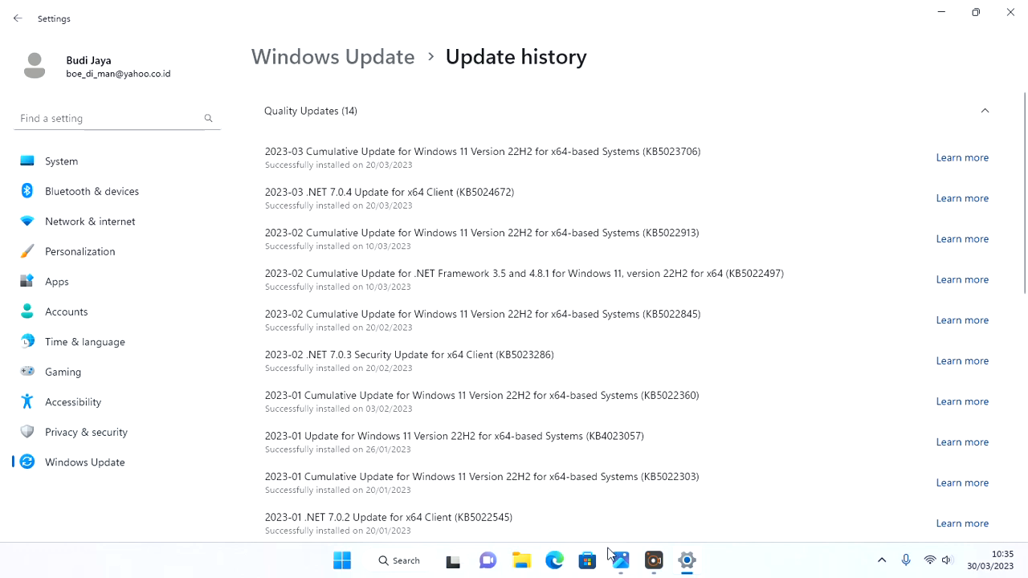
# Switch to Edge, search the web for "microsoft catalog" and open the Microsoft Update Catalog home page.
pyautogui.click(553, 561)
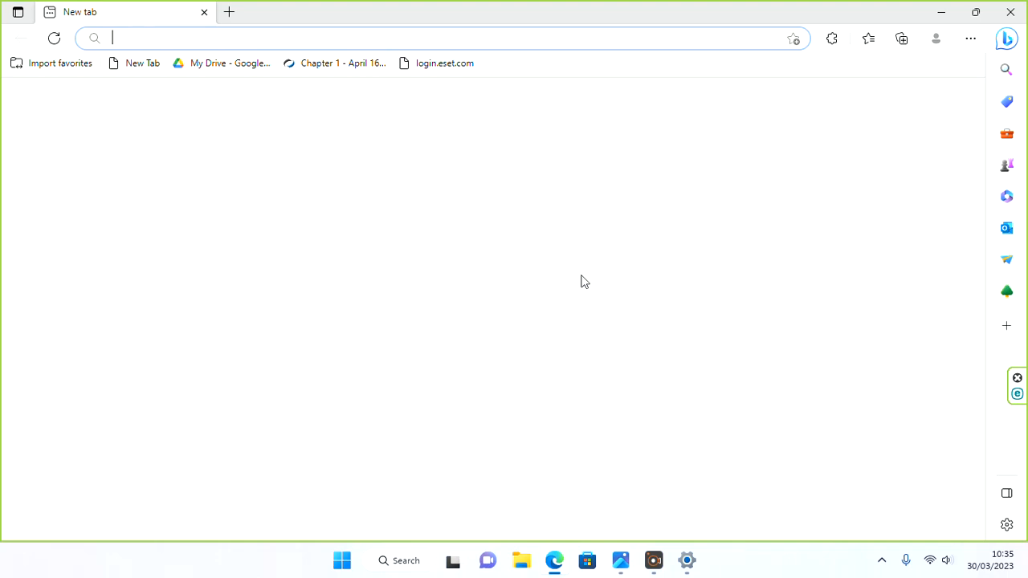
pyautogui.write('mi')
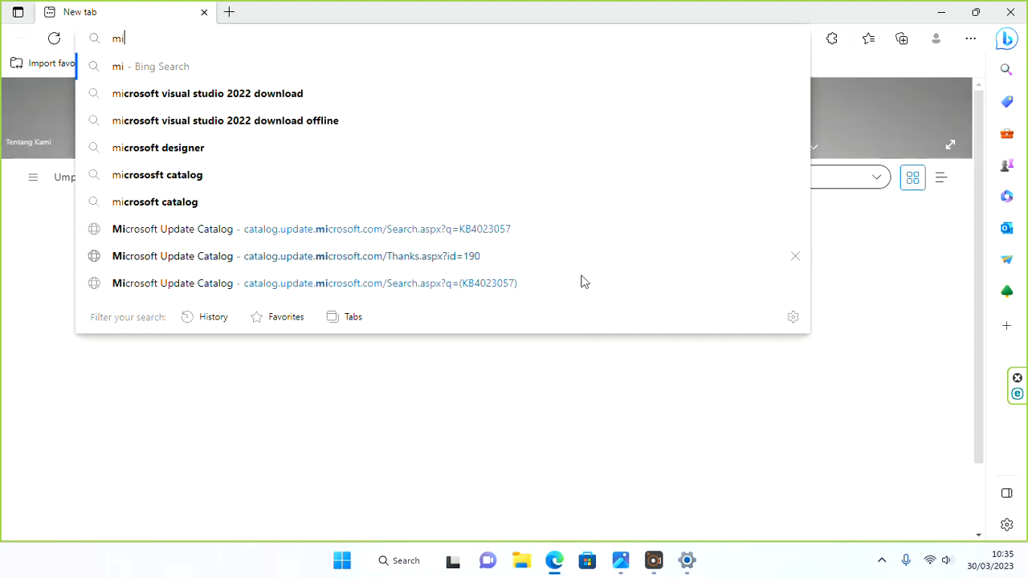
pyautogui.write('cr')
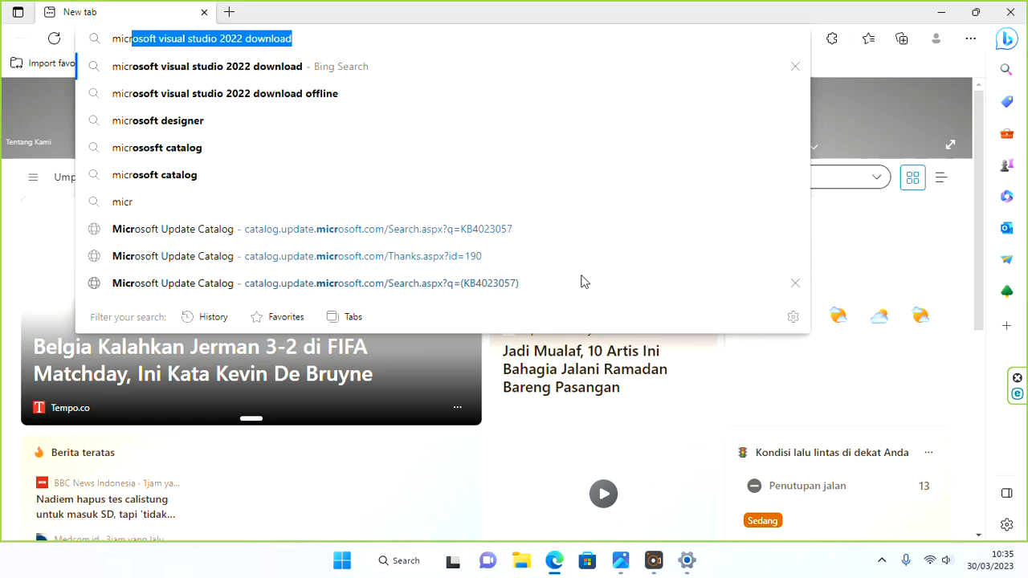
pyautogui.write('oso')
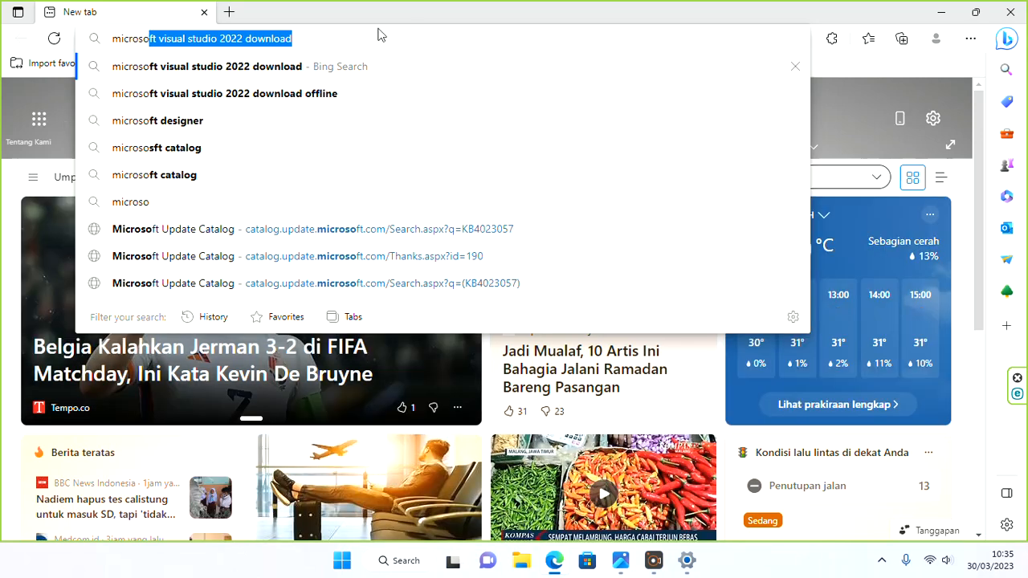
pyautogui.write('ft ')
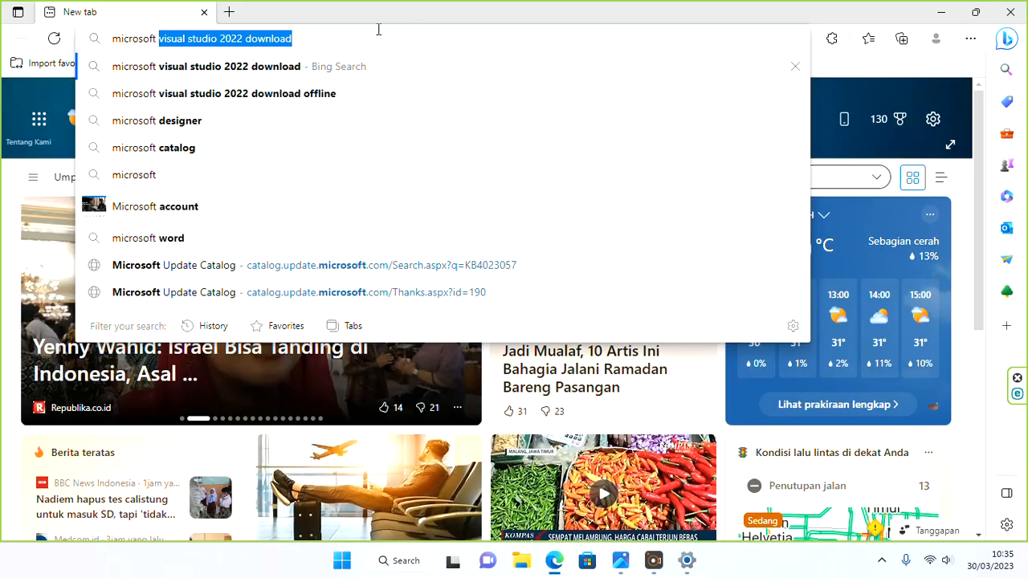
pyautogui.write('catalo')
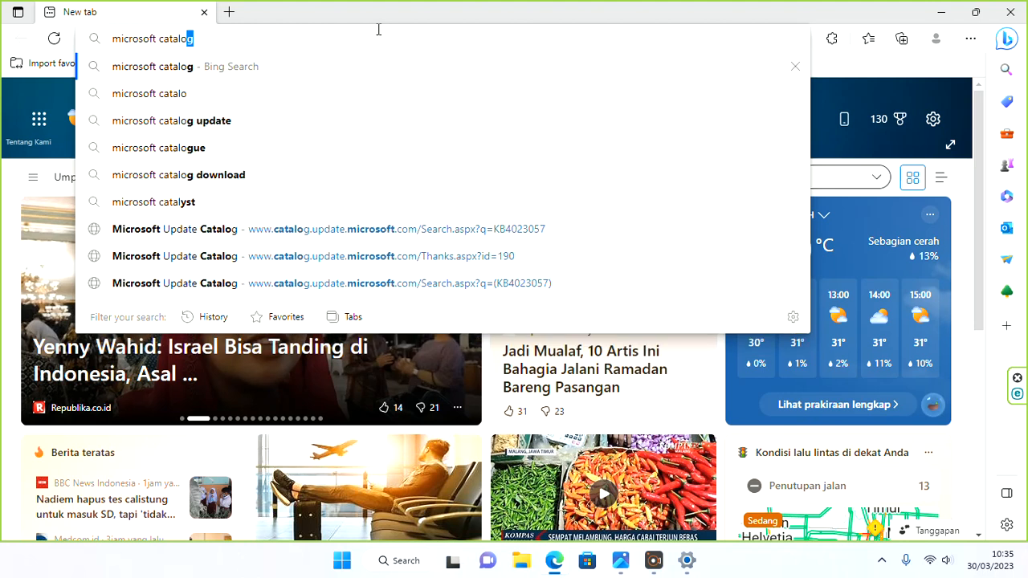
pyautogui.press('Return')
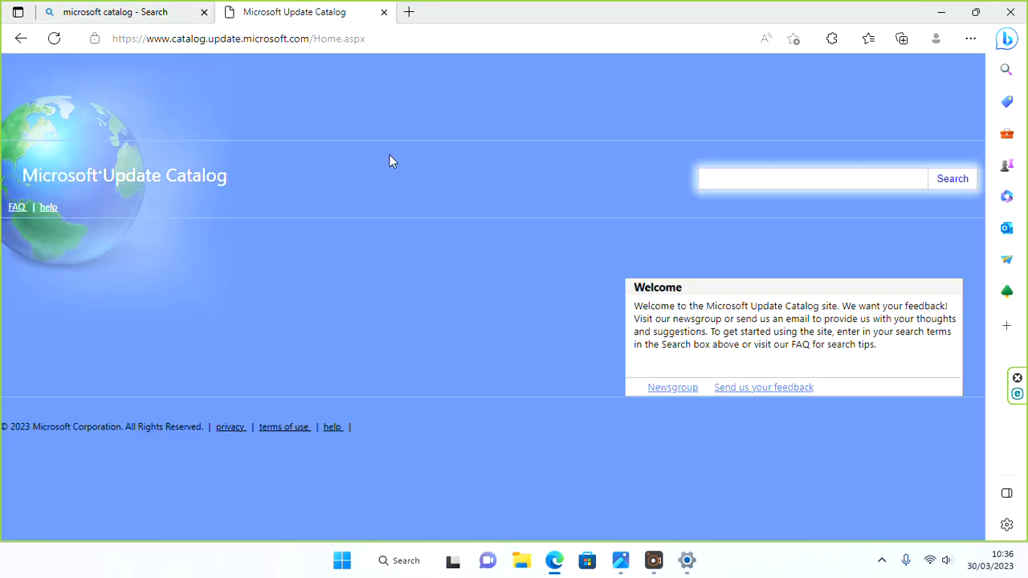
# Copy the title "2023-03 .NET 7.0.4 Update for x64 Client (KB5024672)" from the update history in Settings.
pyautogui.click(685, 561)
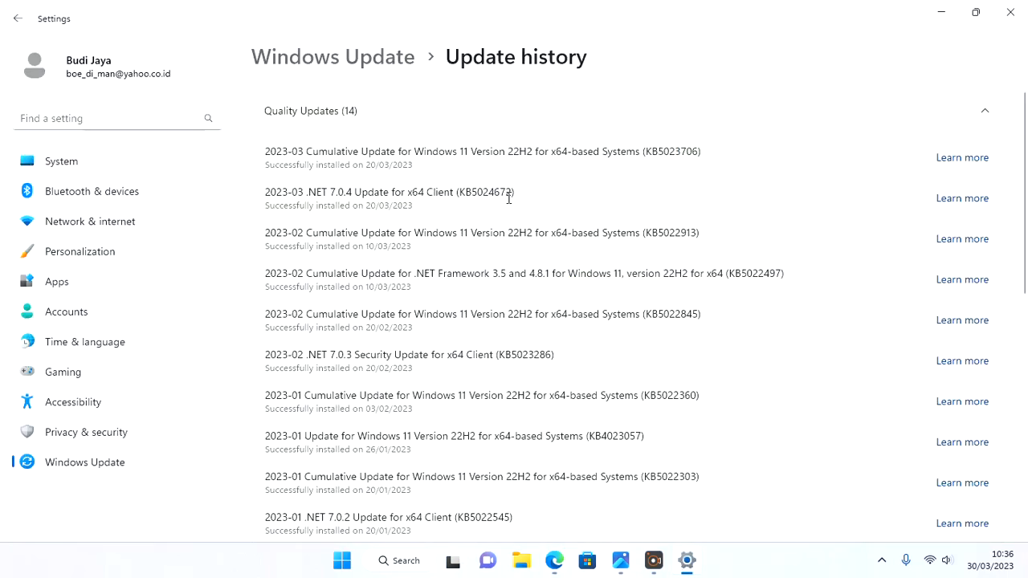
pyautogui.moveTo(512, 195); pyautogui.dragTo(444, 201)
pyautogui.moveTo(524, 191); pyautogui.dragTo(265, 193)
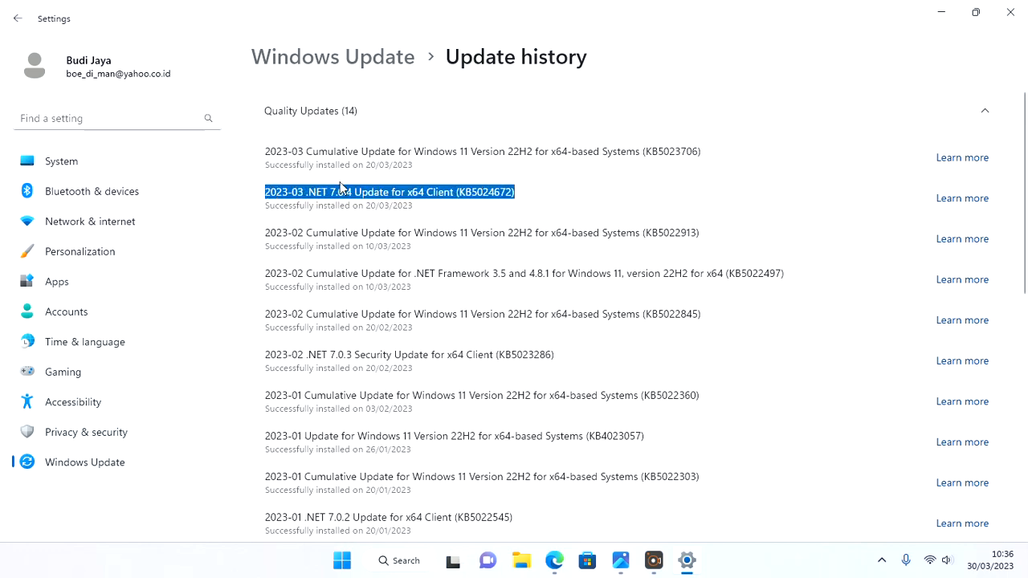
pyautogui.rightClick(357, 191)
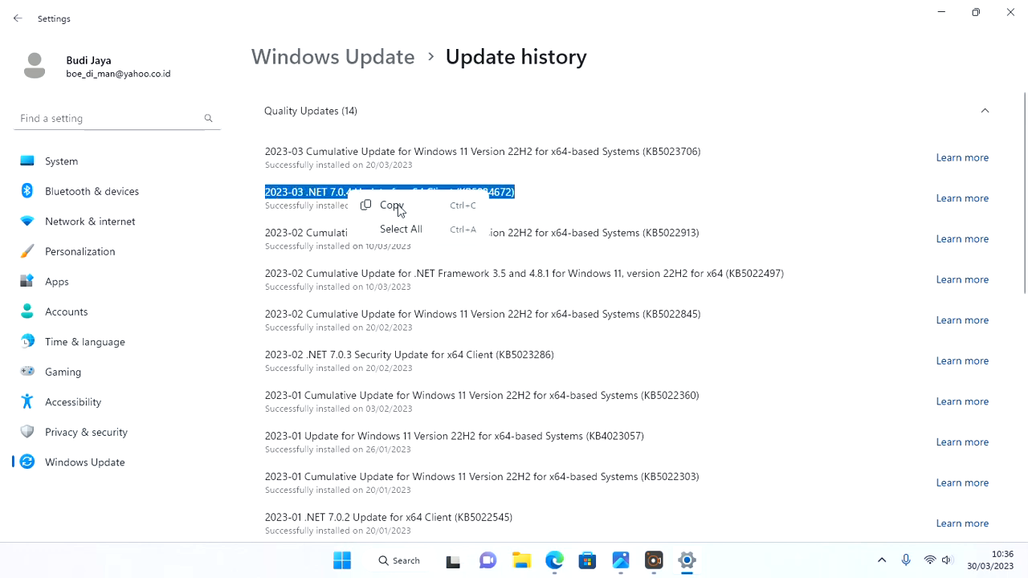
pyautogui.click(391, 206)
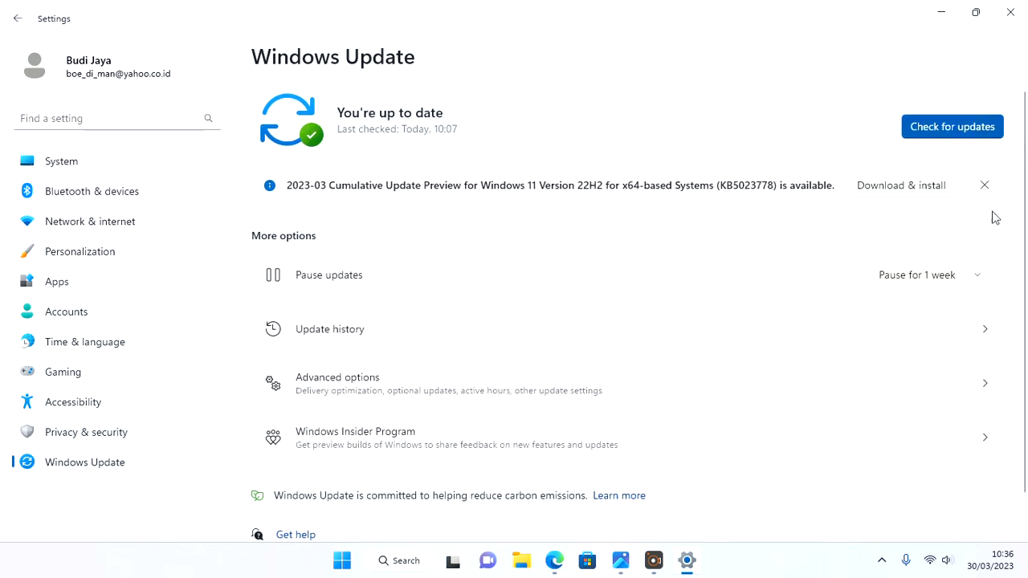
# Dismiss the preview update notice again, reopen the update history and compare it with the failed update screenshot in Photos.
pyautogui.click(995, 188)
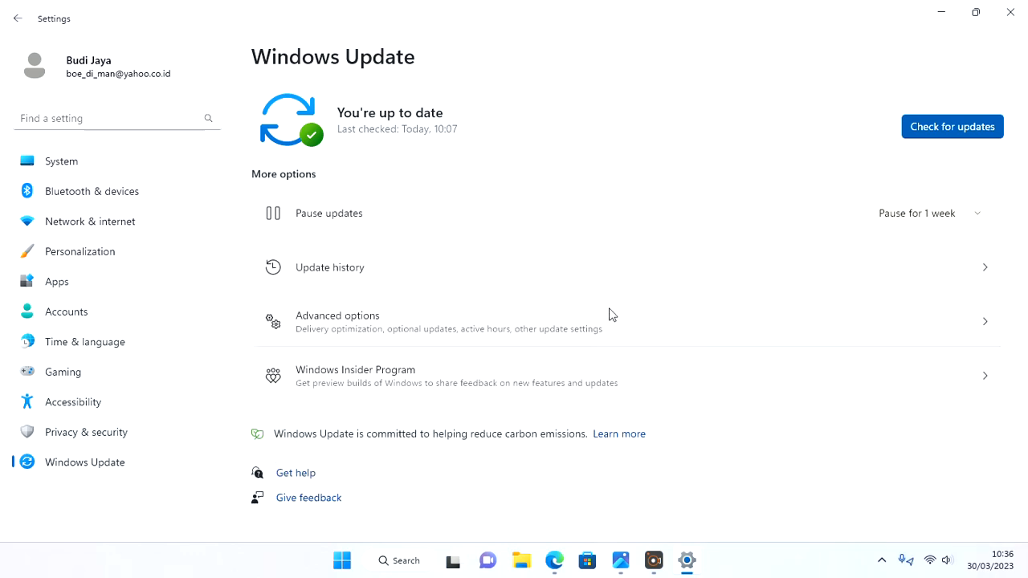
pyautogui.click(546, 275)
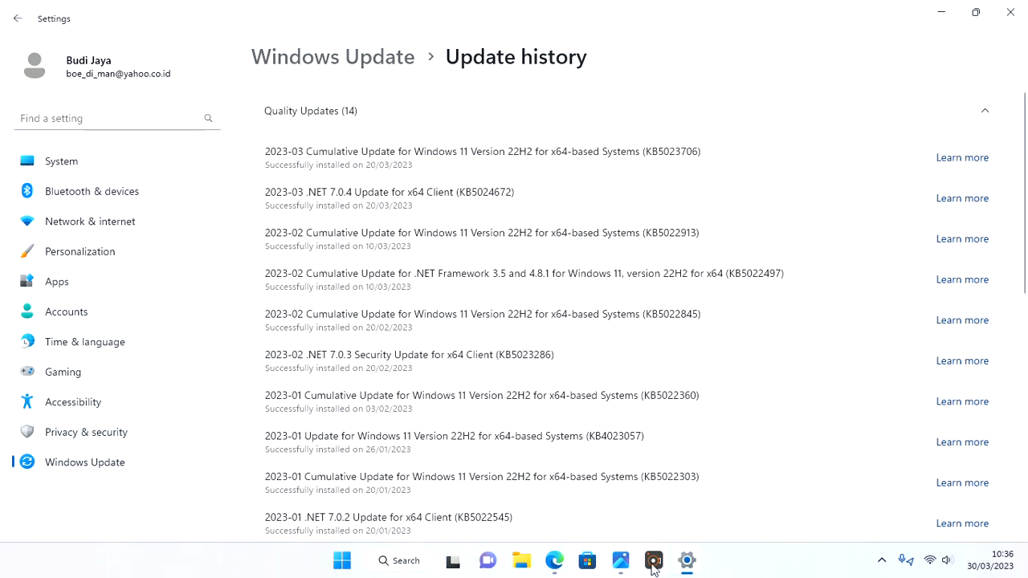
pyautogui.click(620, 560)
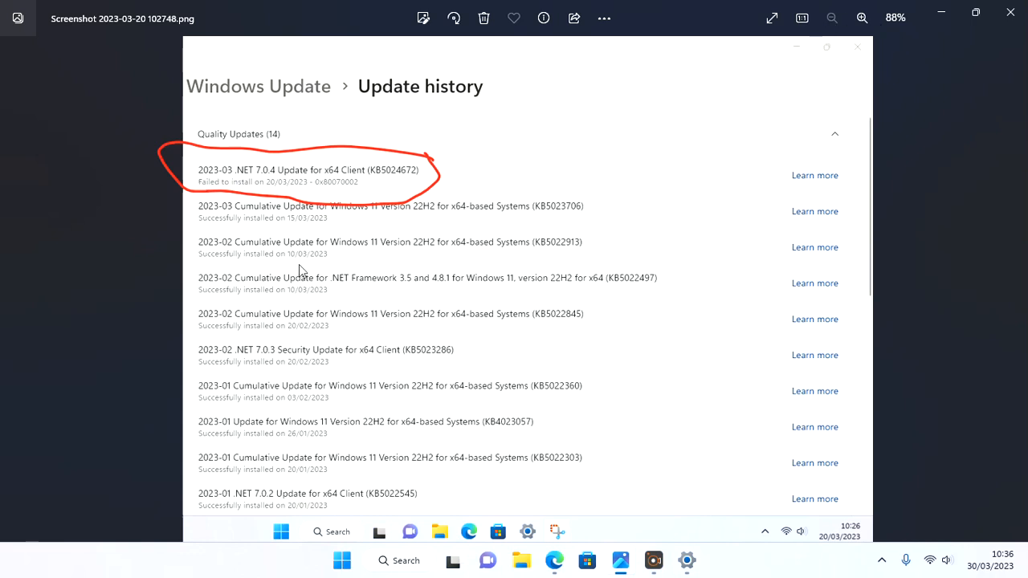
pyautogui.click(687, 560)
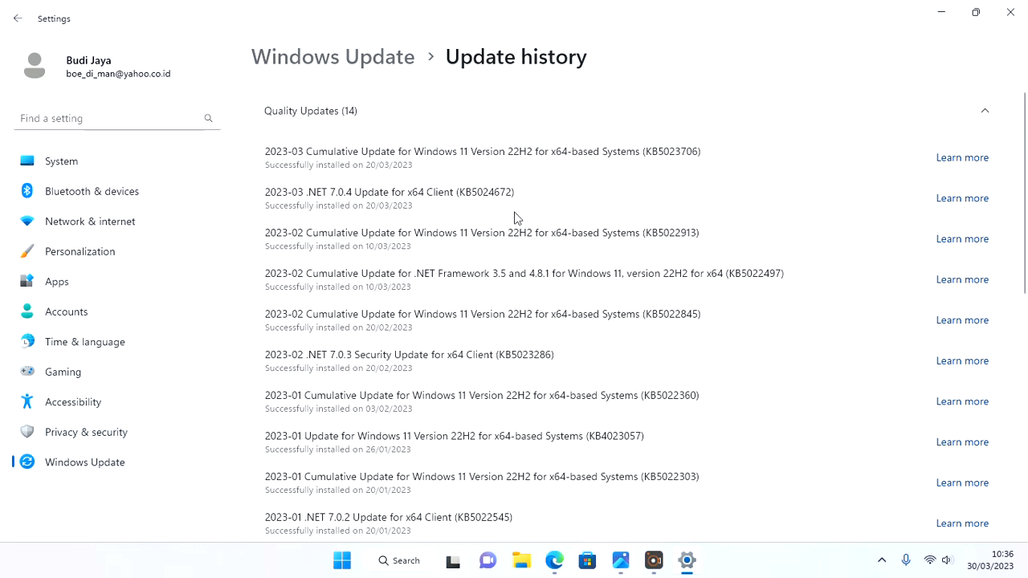
# Search the Microsoft Update Catalog in Edge for the copied title "2023-03 .NET 7.0.4 Update for x64 Client (KB5024672)".
pyautogui.click(555, 560)
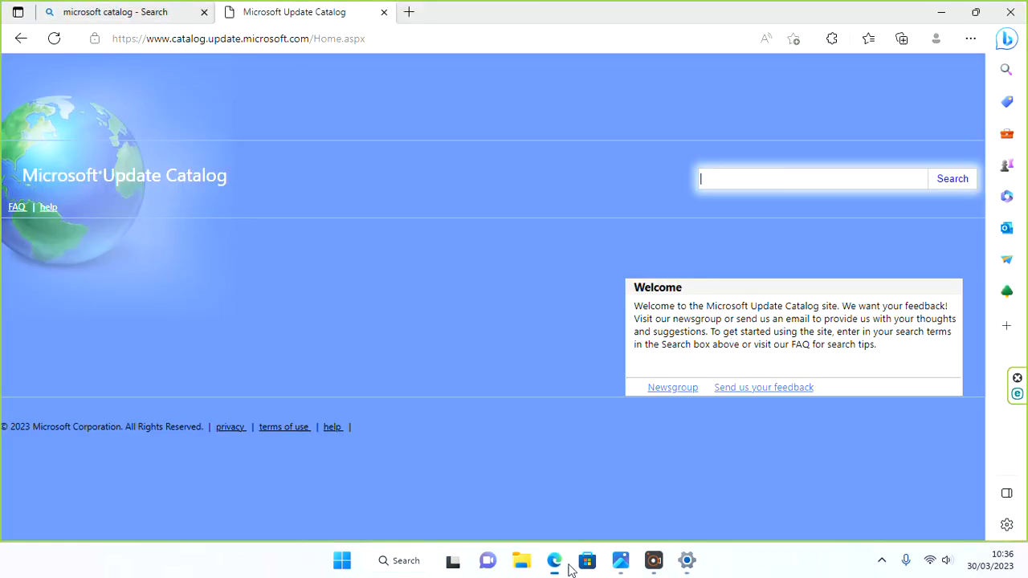
pyautogui.hotkey('ctrl', 'v')
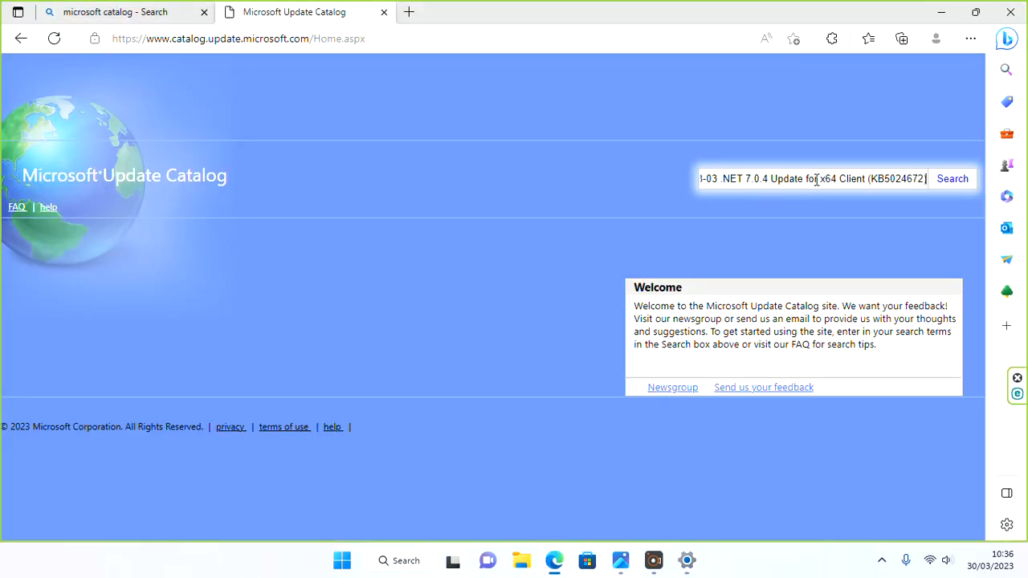
pyautogui.click(952, 180)
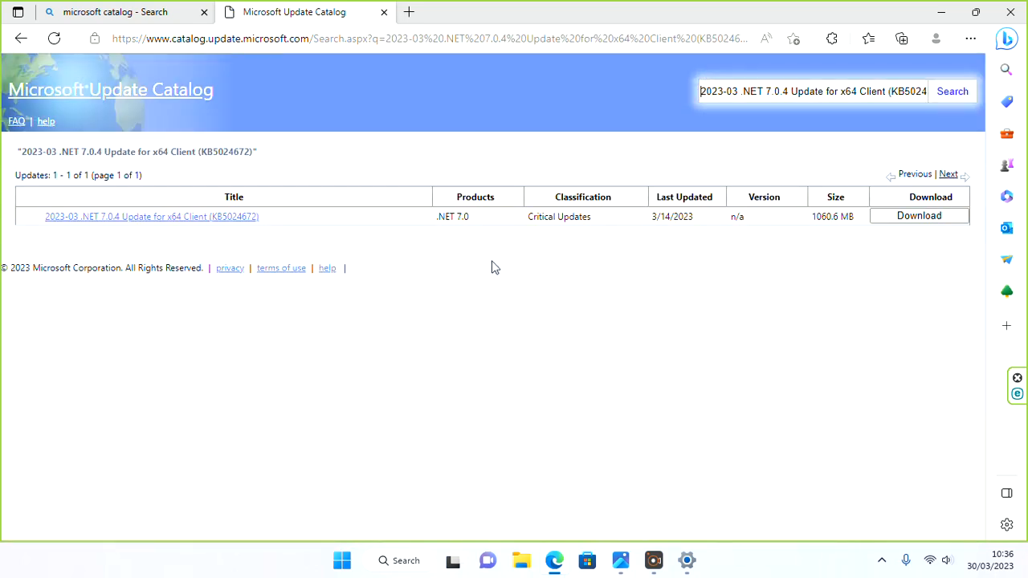
# Review the architecture and classification in the KB5024672 update details, and close the details window.
pyautogui.click(150, 219)
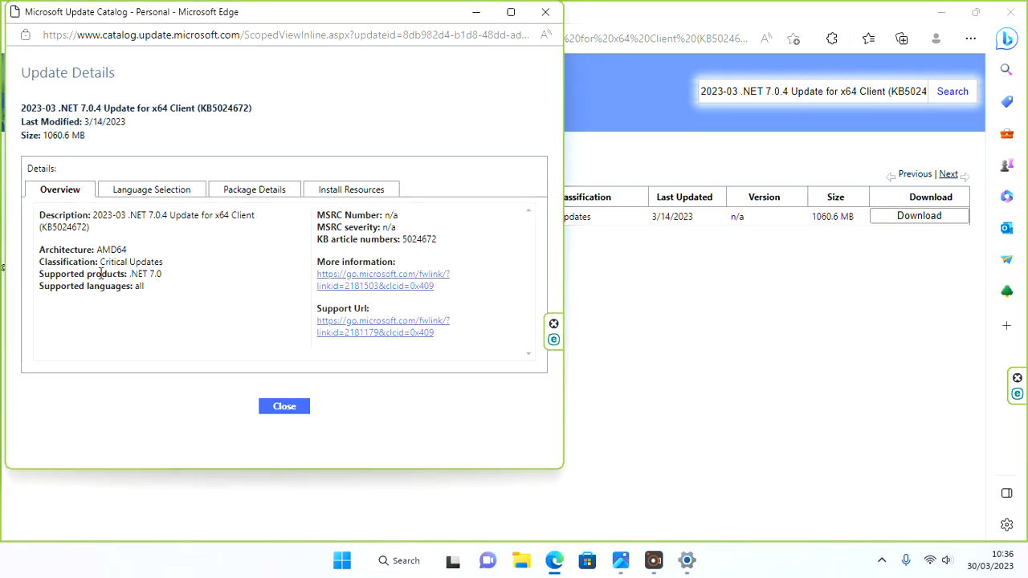
pyautogui.doubleClick(110, 250)
pyautogui.doubleClick(68, 262)
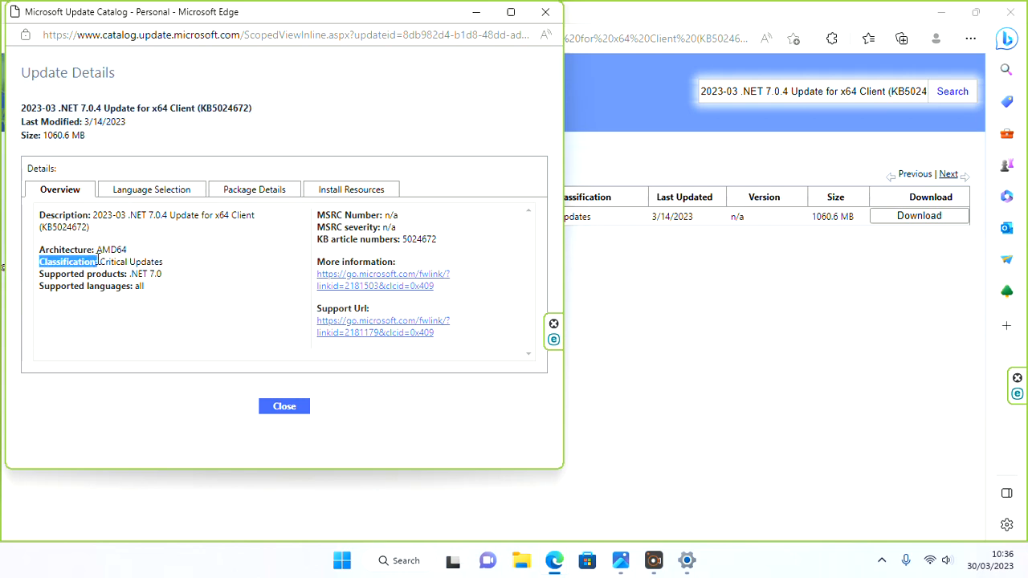
pyautogui.doubleClick(111, 250)
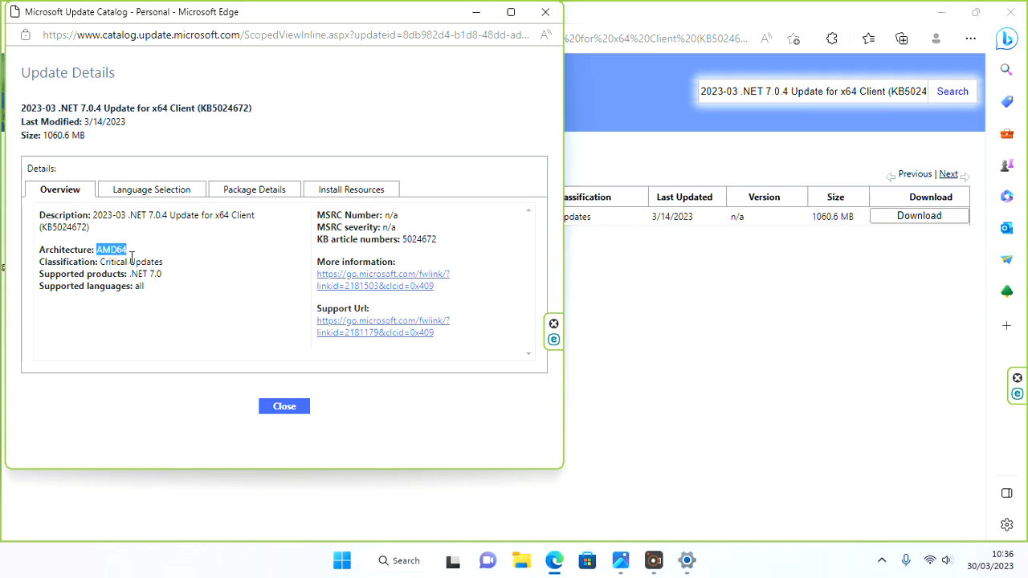
pyautogui.click(545, 12)
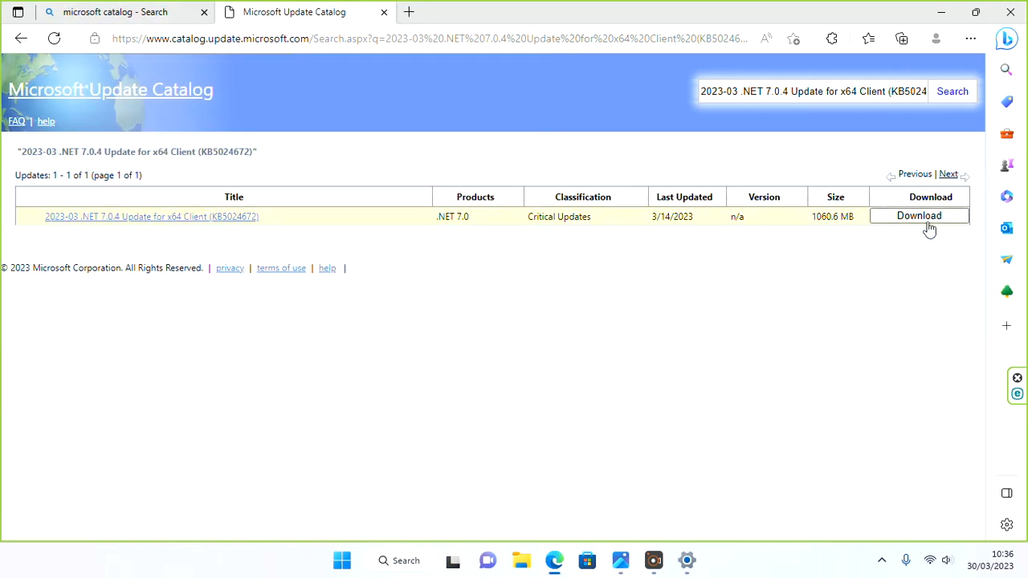
# View the list of download files for the KB5024672 update, close it and return to the update history in Settings.
pyautogui.click(930, 227)
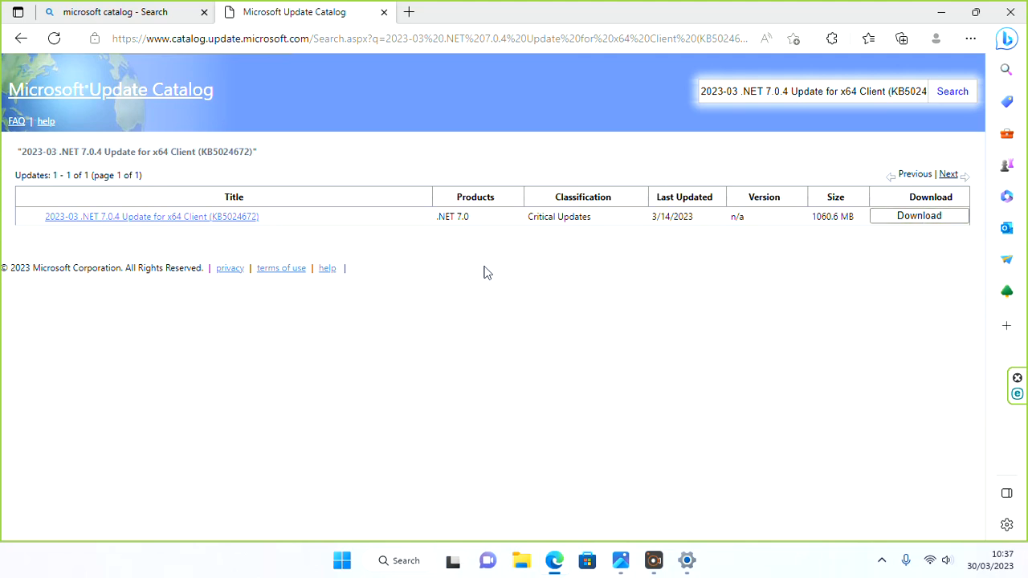
pyautogui.click(923, 217)
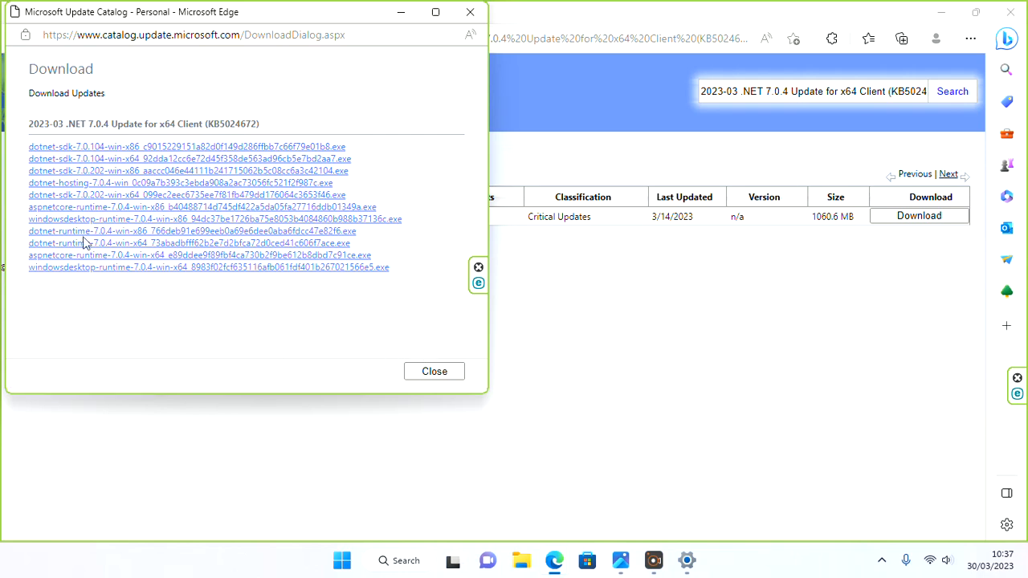
pyautogui.click(452, 377)
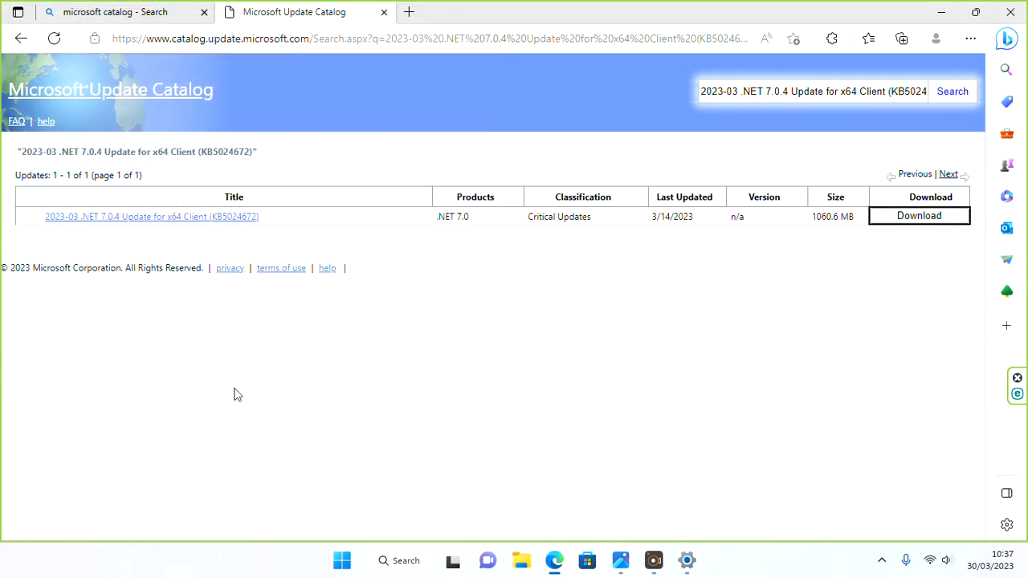
pyautogui.click(687, 562)
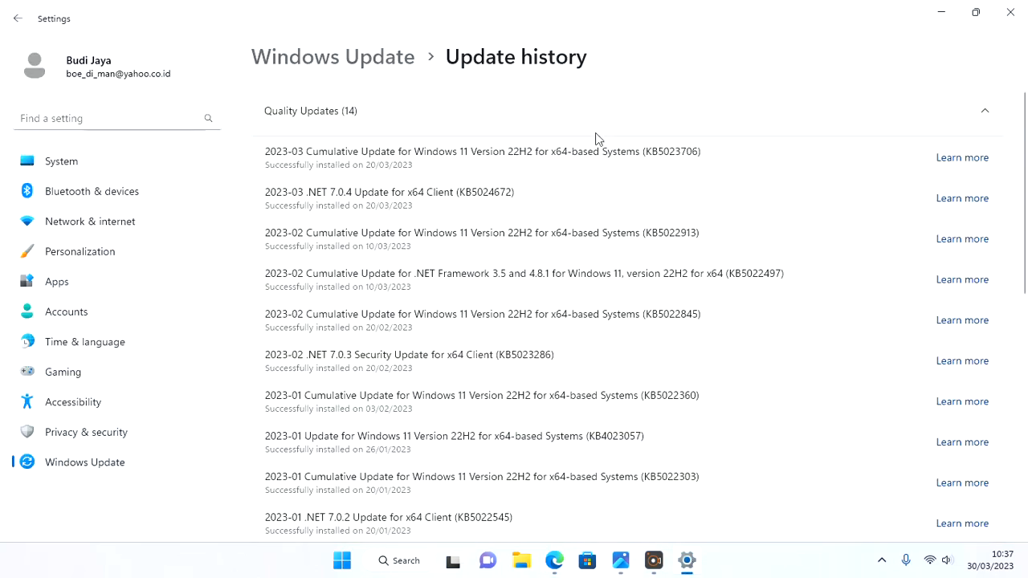
# Search the Microsoft Update Catalog in Edge for the title "2023-03 Cumulative Update for Windows 11 Version 22H2 for x64-based Systems (KB5023706)" copied from the update history.
pyautogui.moveTo(700, 153); pyautogui.dragTo(253, 166)
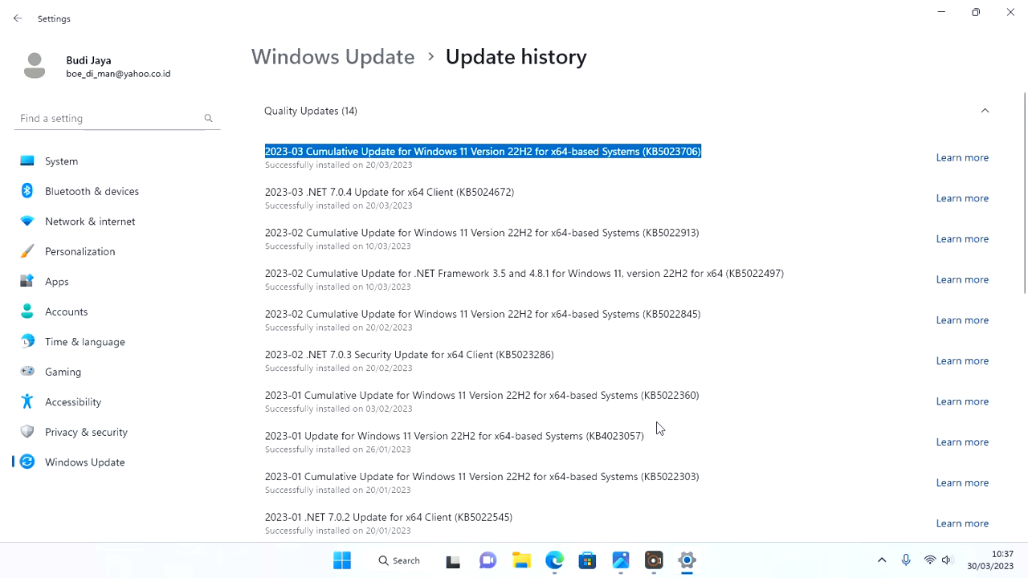
pyautogui.moveTo(616, 556)
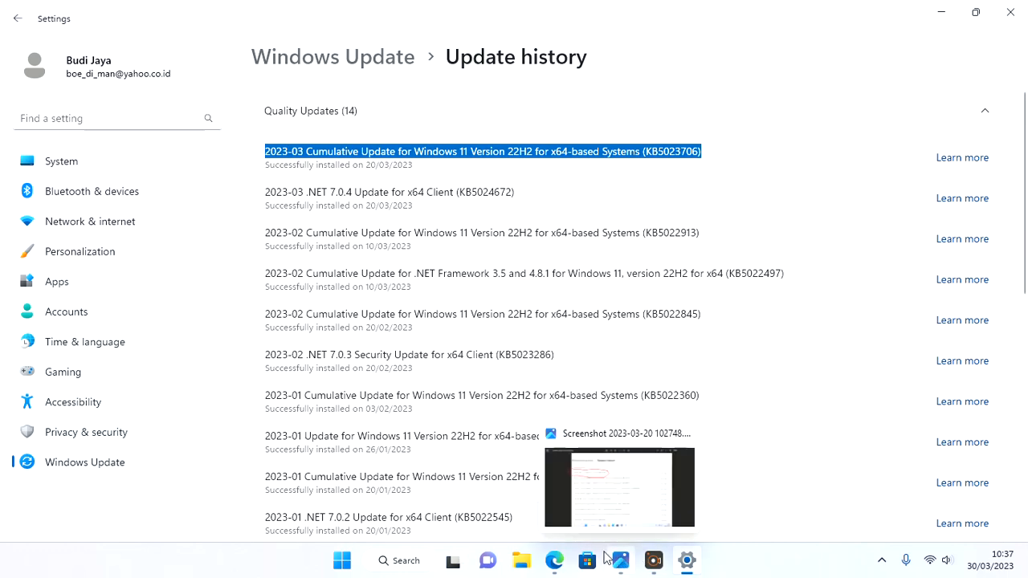
pyautogui.click(555, 563)
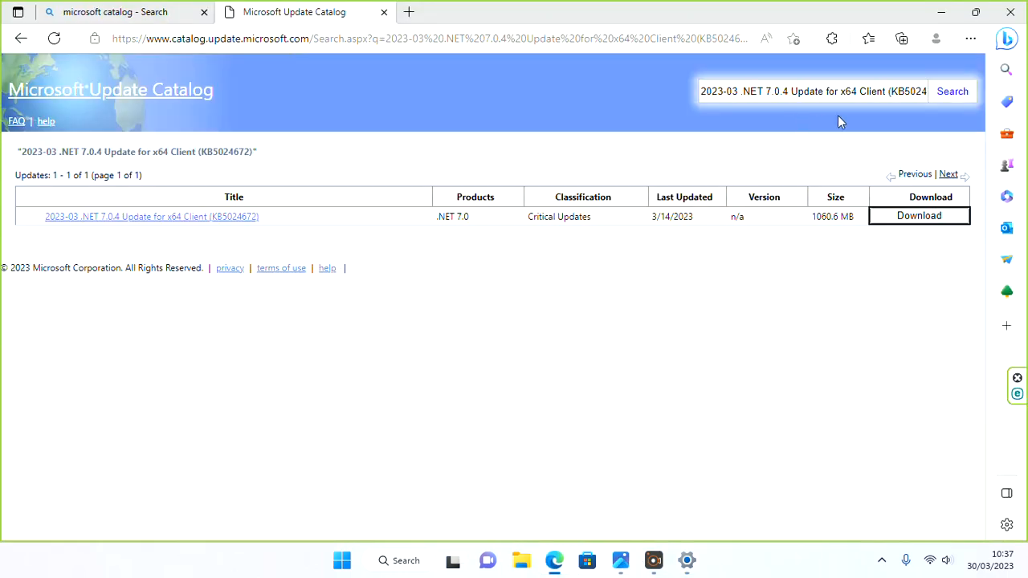
pyautogui.click(842, 91)
pyautogui.hotkey('ctrl', 'a')
pyautogui.write('Version 22H2 for x64-based Systems (KB5023706)')
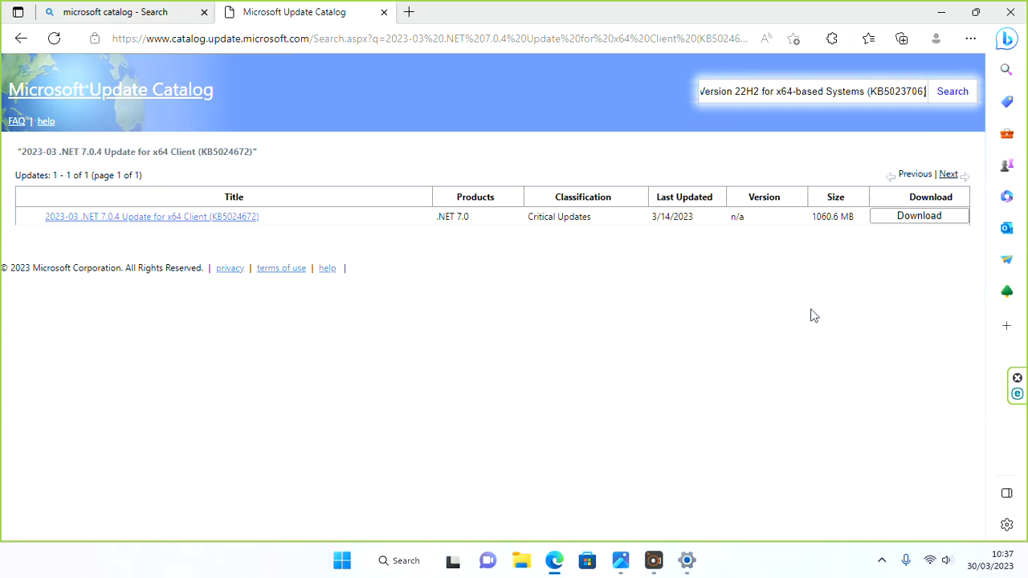
pyautogui.click(953, 92)
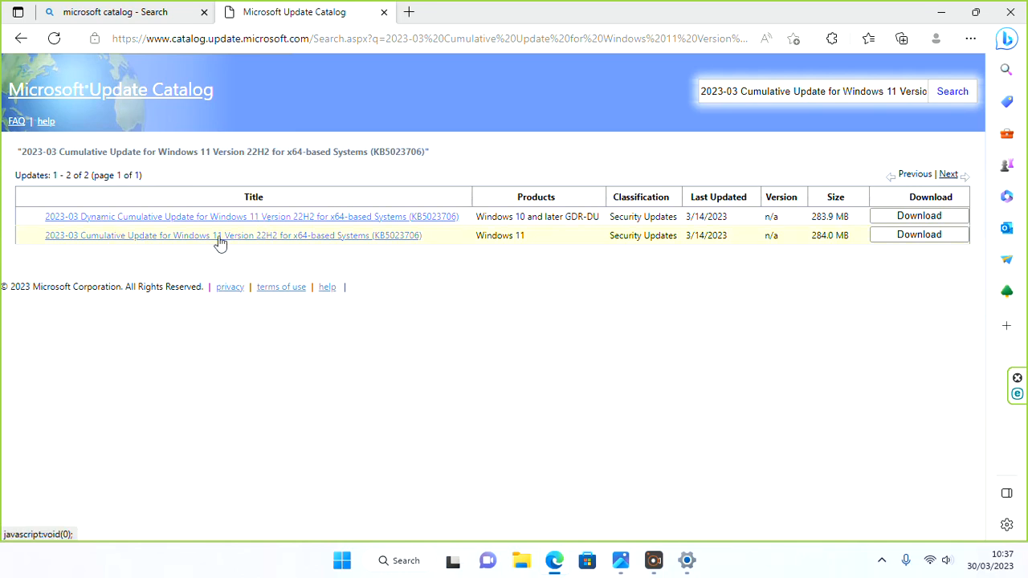
# Compare the catalog results with the update history in Settings, and review the details of the Windows 11 KB5023706 cumulative update.
pyautogui.click(687, 561)
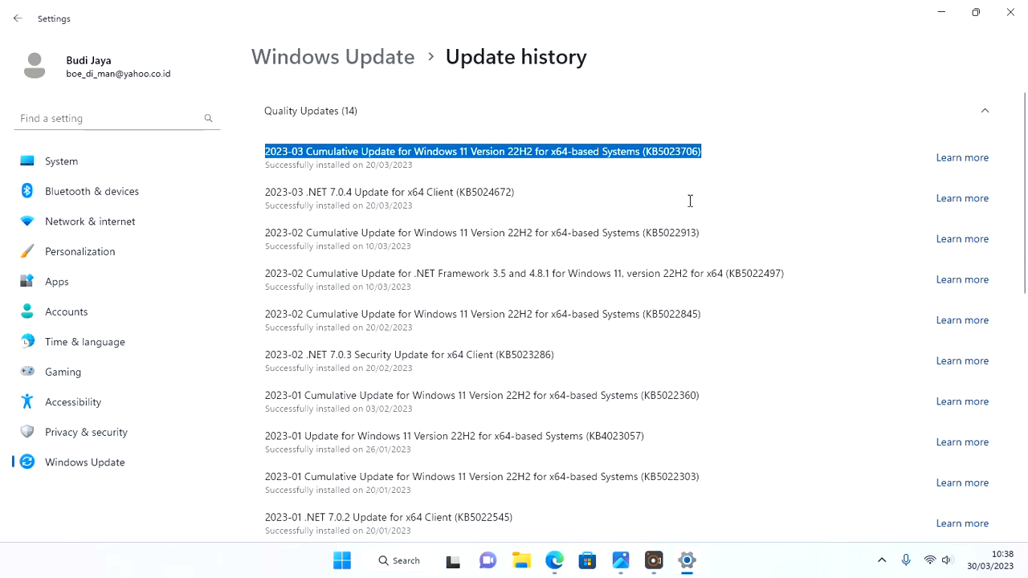
pyautogui.click(689, 561)
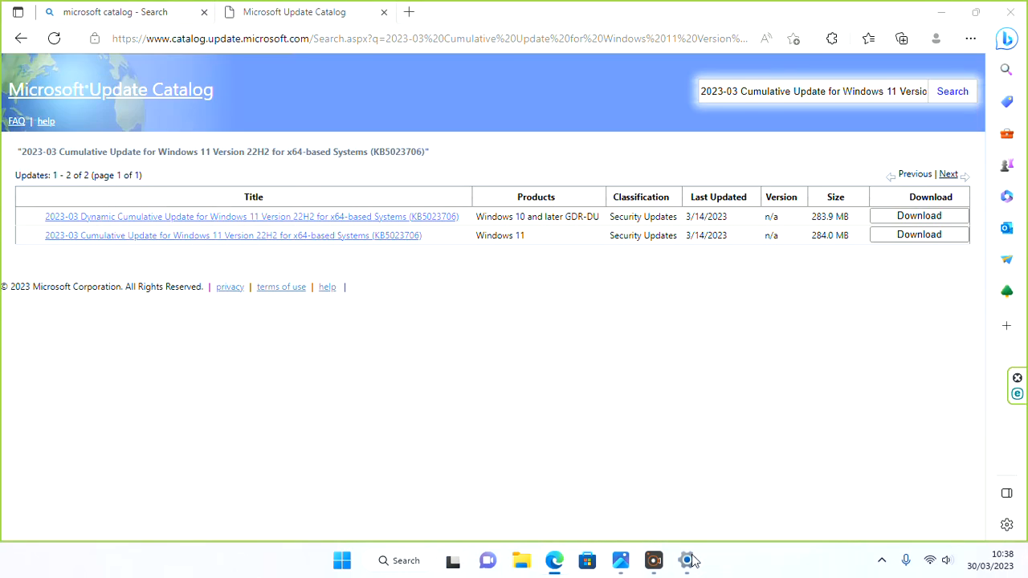
pyautogui.click(689, 560)
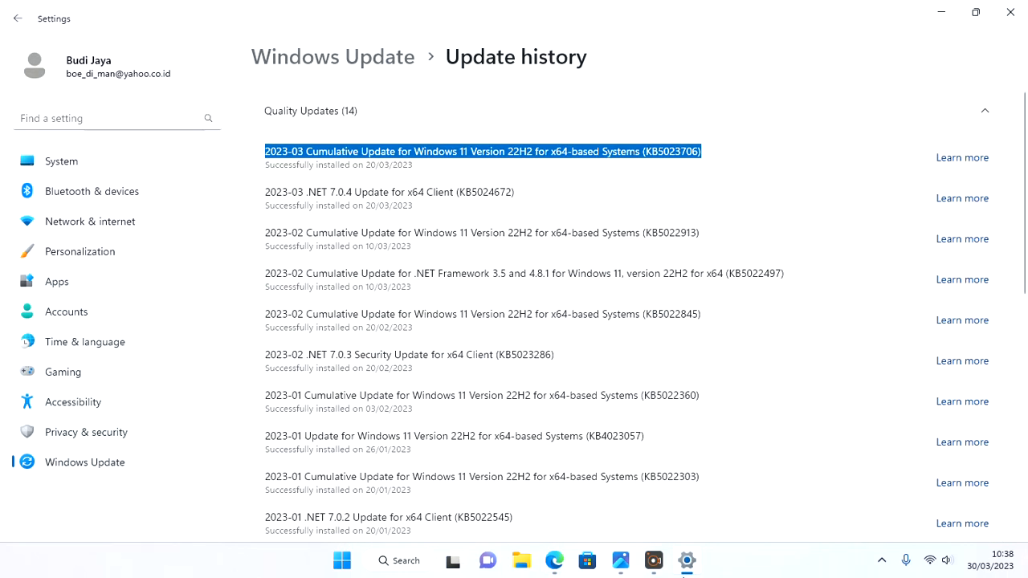
pyautogui.click(687, 560)
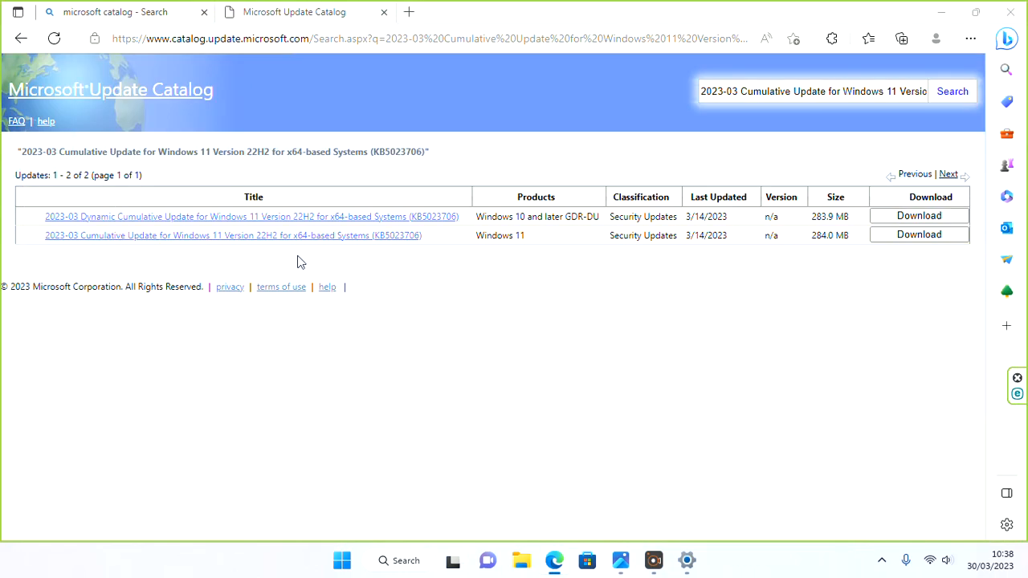
pyautogui.click(112, 236)
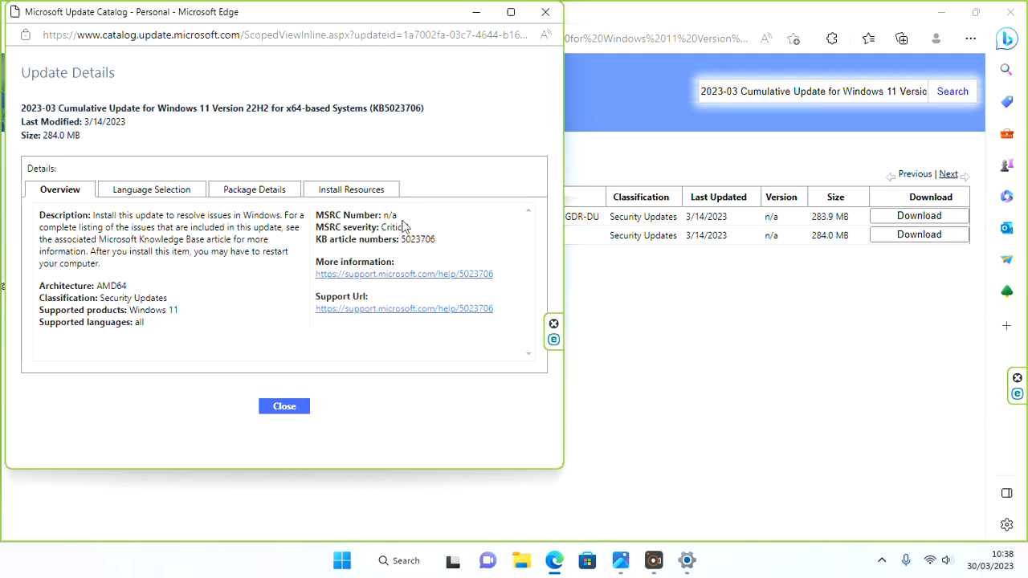
pyautogui.click(545, 11)
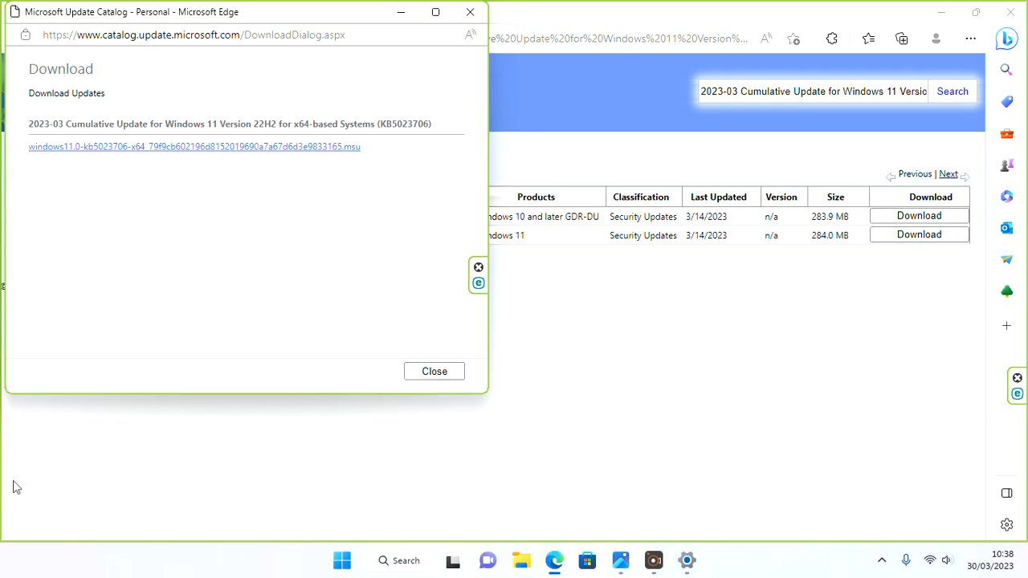
# Start downloading the KB5023706 .msu file, cancel the download, and close the download window and the browser.
pyautogui.click(225, 147)
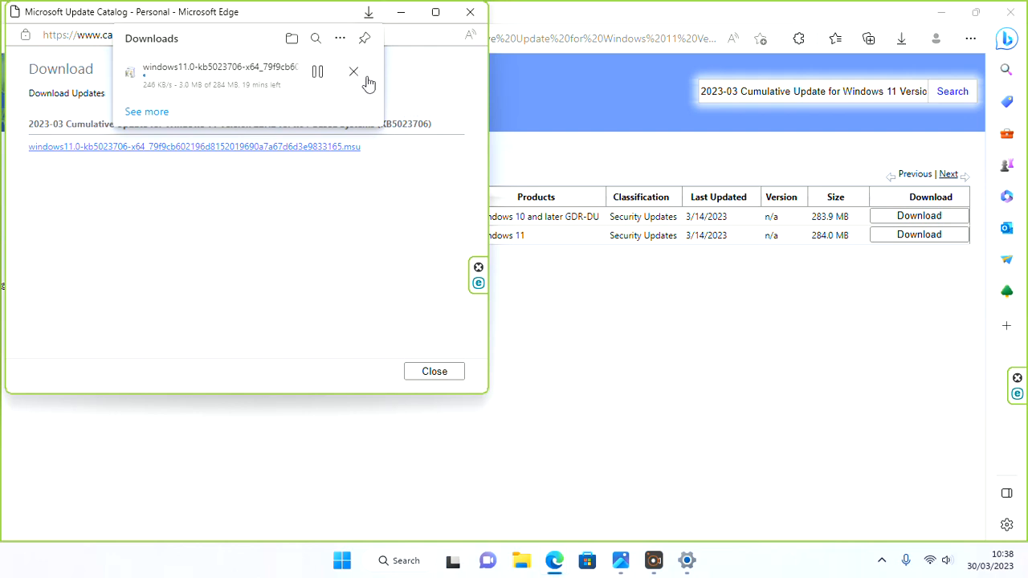
pyautogui.click(360, 77)
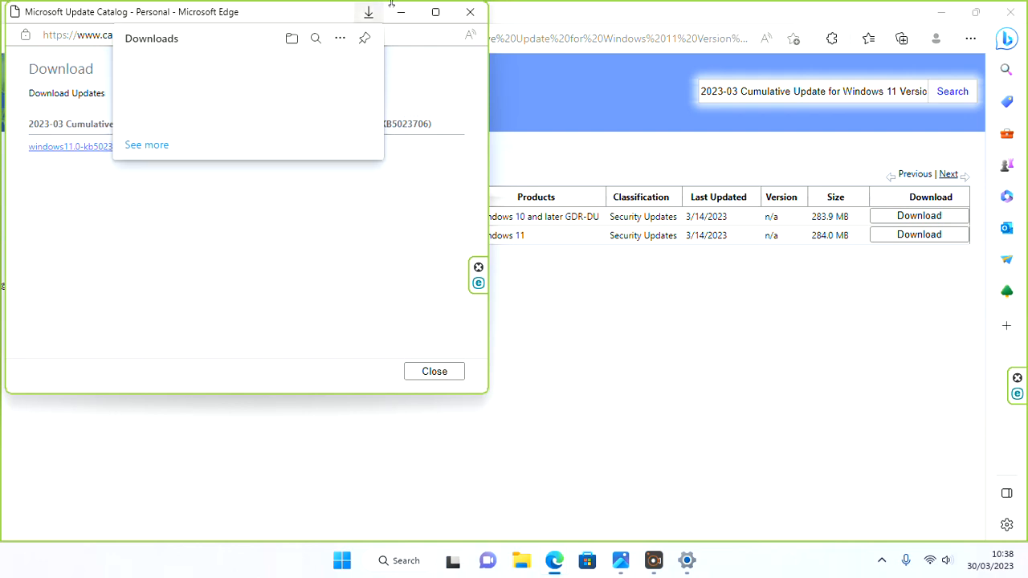
pyautogui.click(472, 13)
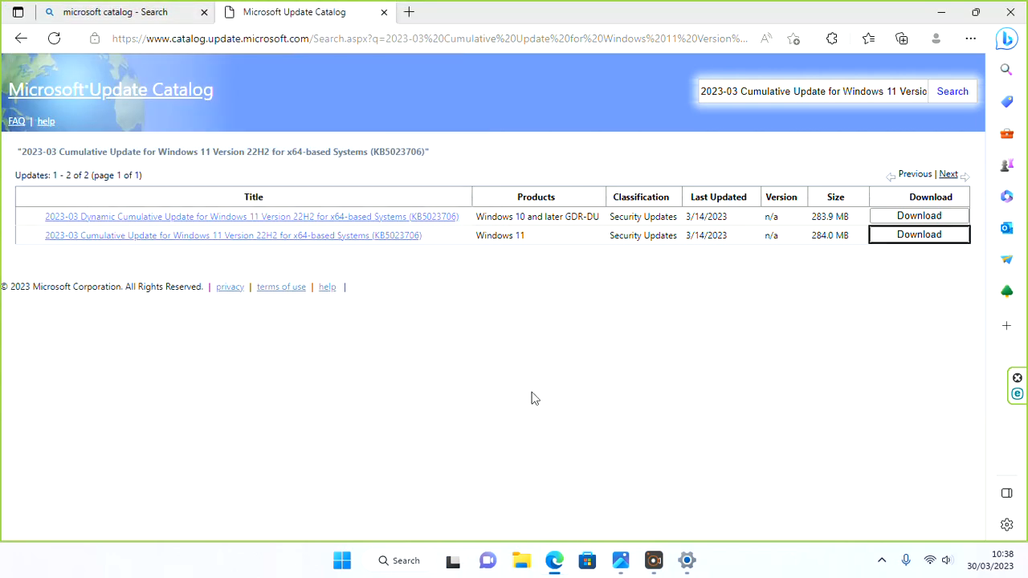
pyautogui.click(1011, 12)
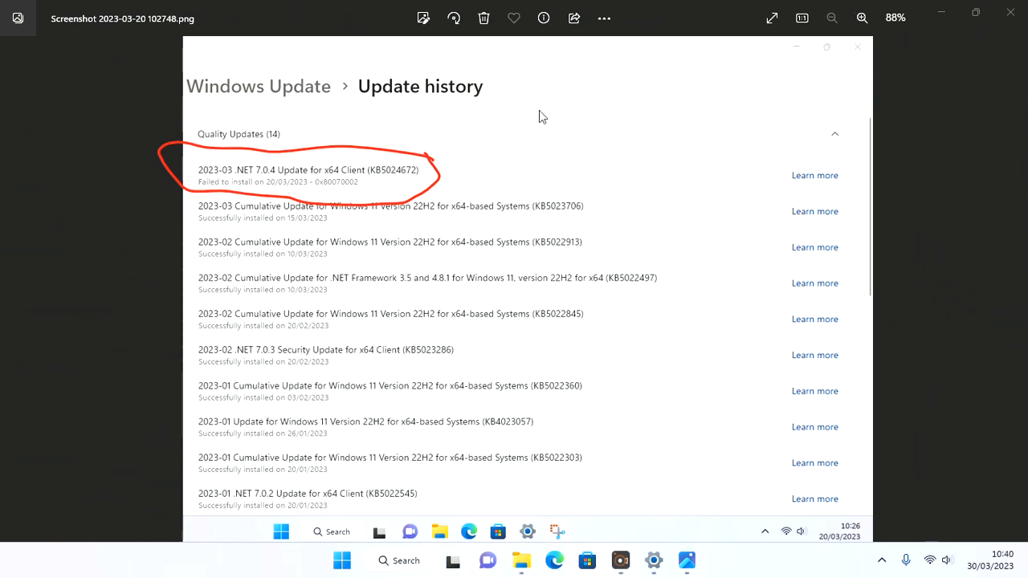
# Run the windows11.0-kb5017321-x64 standalone update package from New Volume (D:) in File Explorer, and cancel the installer while it searches for updates.
pyautogui.click(942, 11)
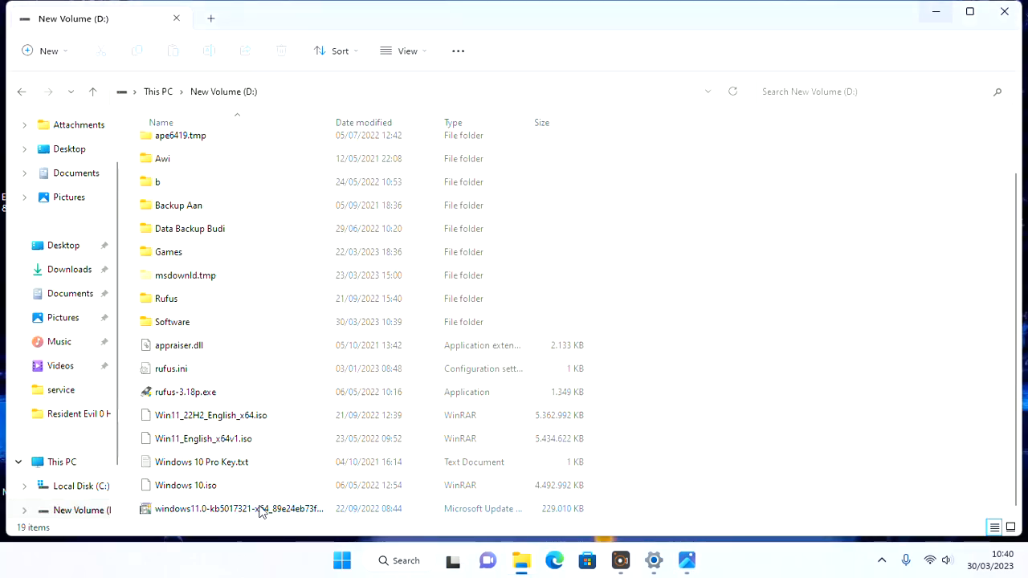
pyautogui.click(228, 511)
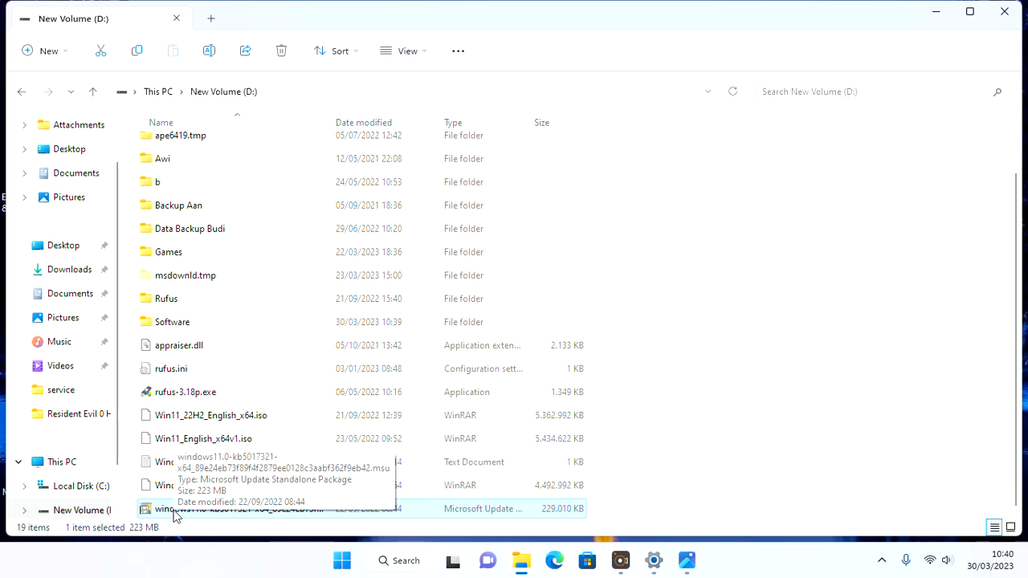
pyautogui.doubleClick(227, 516)
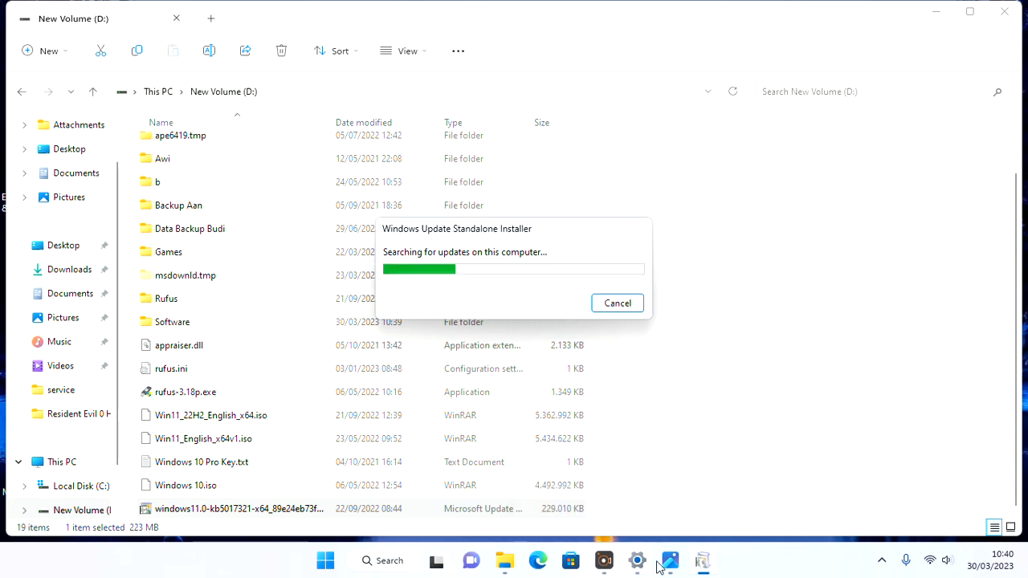
pyautogui.moveTo(643, 560)
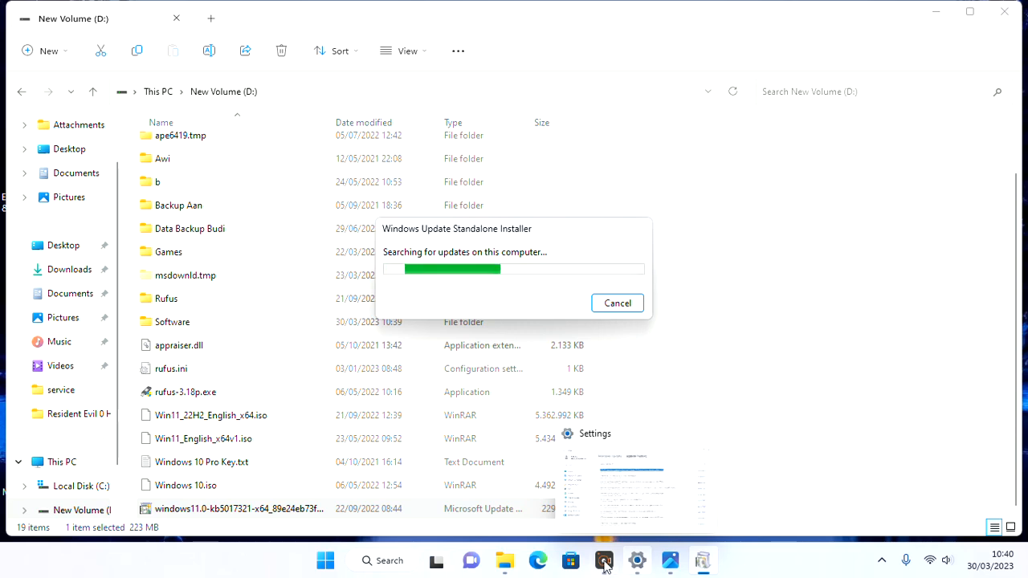
pyautogui.click(504, 564)
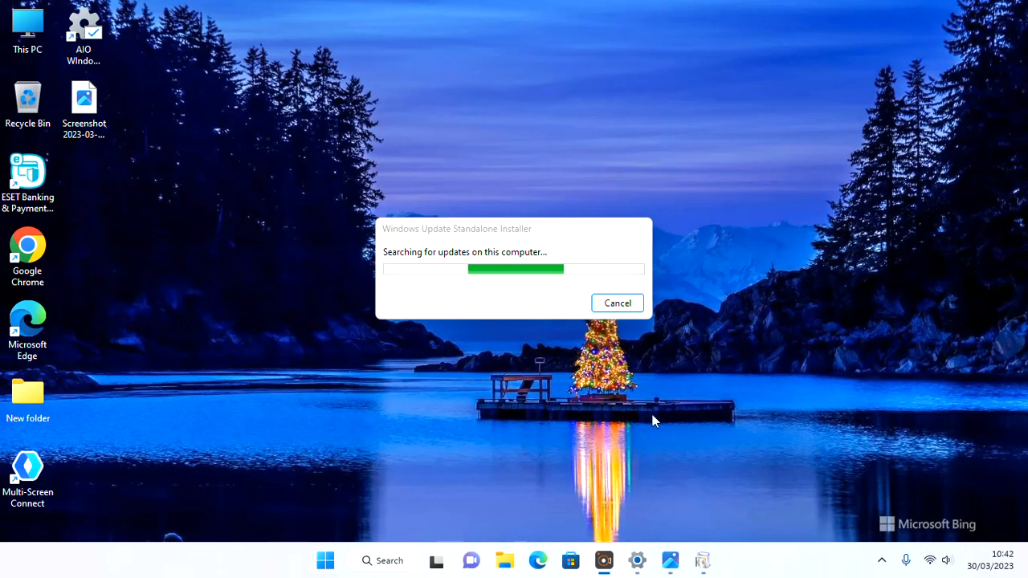
pyautogui.click(635, 290)
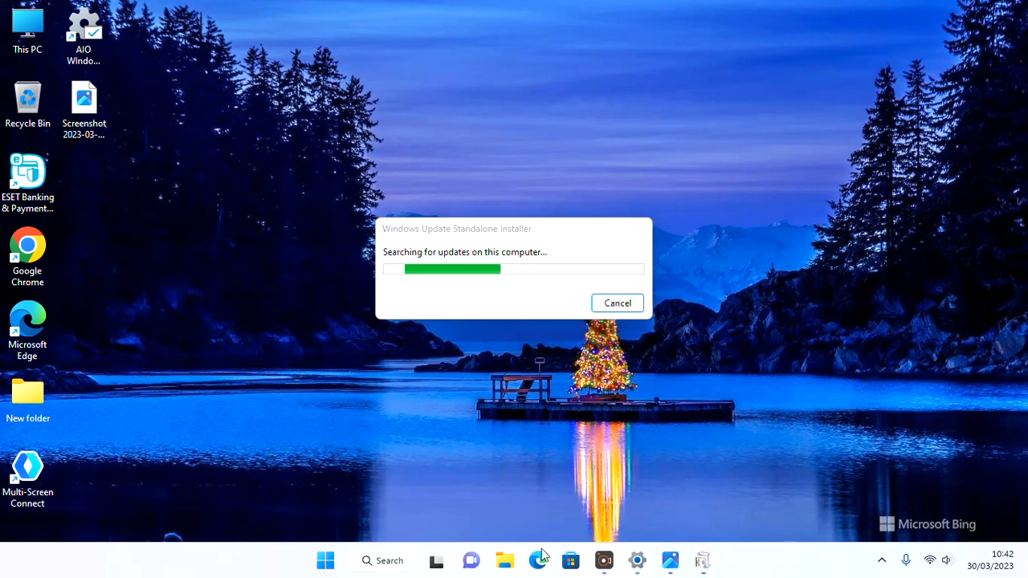
pyautogui.click(638, 306)
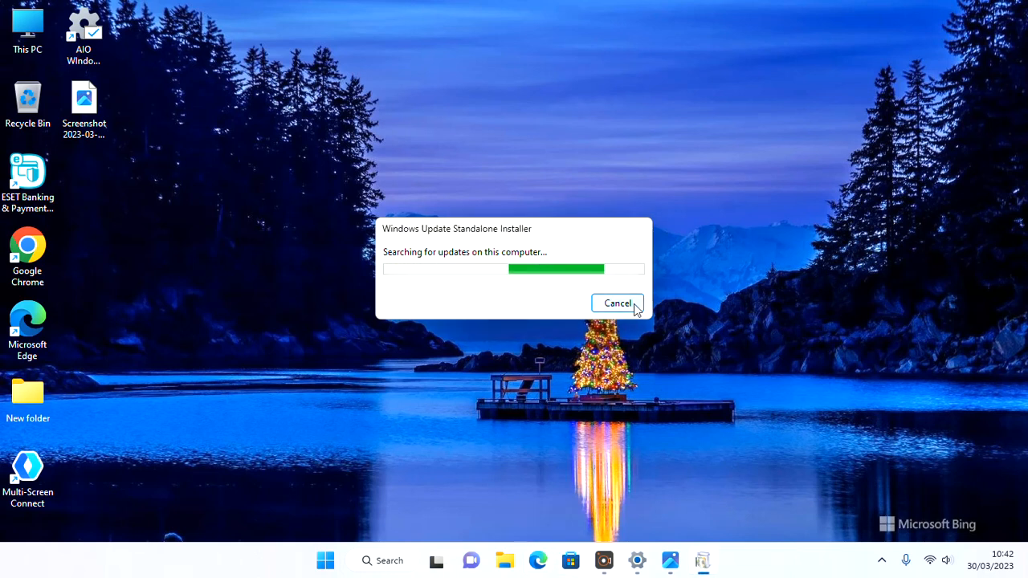
# Return to the Windows Update page in Settings, dismiss the KB5023778 preview update notice and open the update history.
pyautogui.click(643, 560)
pyautogui.click(71, 464)
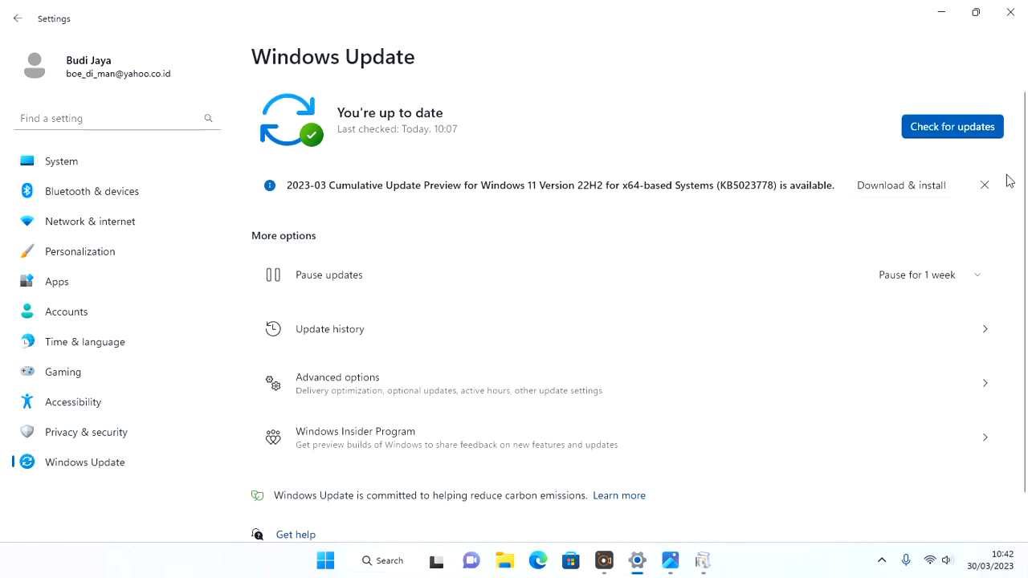
pyautogui.click(985, 185)
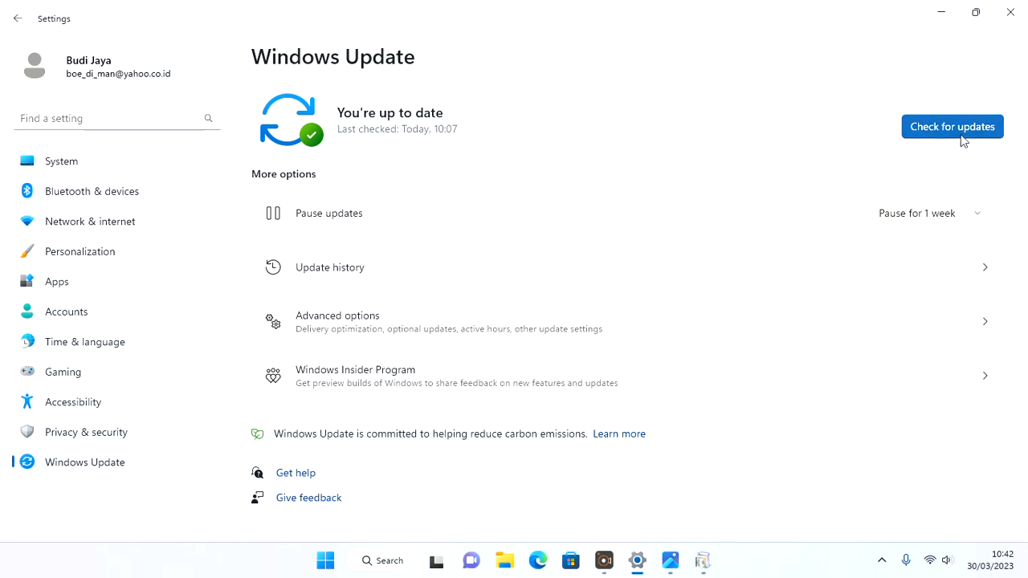
pyautogui.click(549, 274)
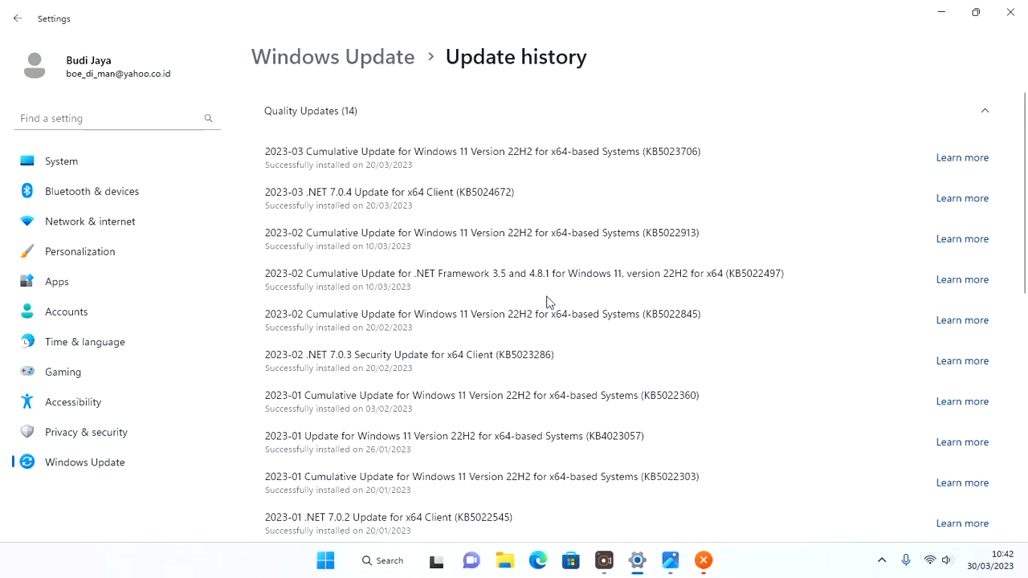
# Acknowledge the Windows Update Standalone Installer error message, and briefly show File Explorer before minimizing it.
pyautogui.click(705, 559)
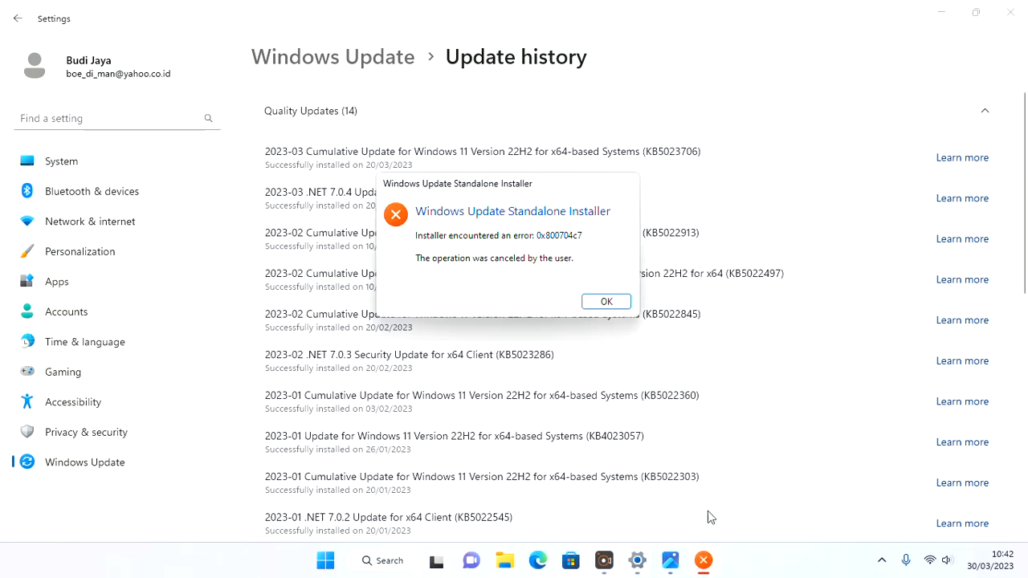
pyautogui.click(607, 302)
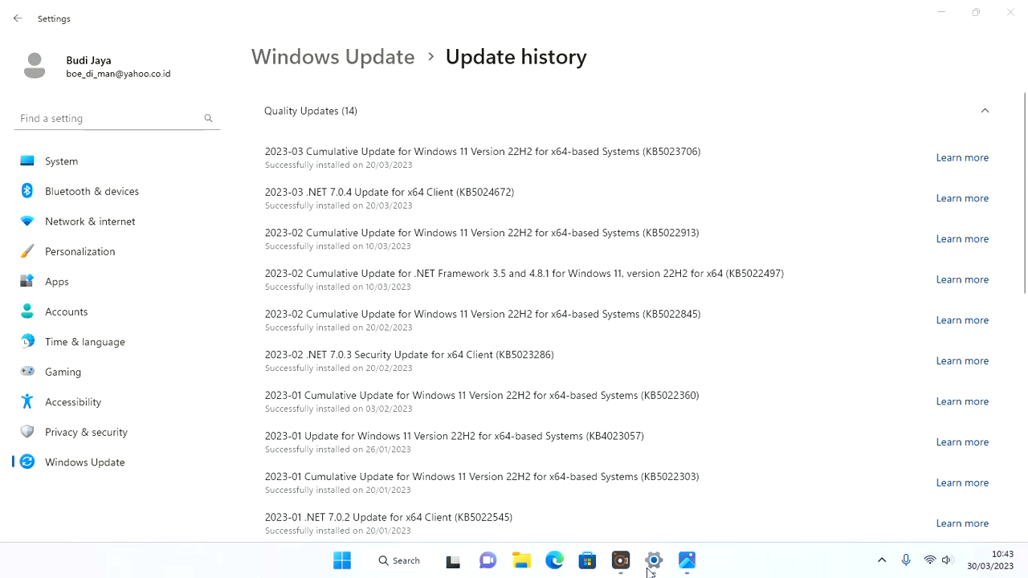
pyautogui.click(528, 566)
pyautogui.click(936, 11)
# Compare the 2023-03 .NET 7.0.4 (KB5024672) entry in the update history with the failed update screenshot in Photos.
pyautogui.moveTo(271, 193); pyautogui.dragTo(436, 211)
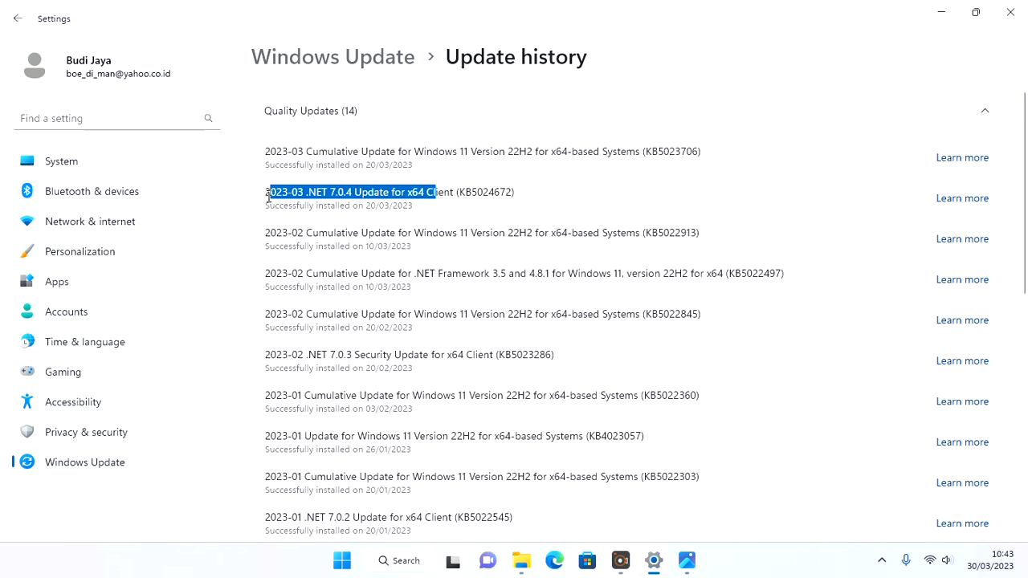
pyautogui.click(689, 561)
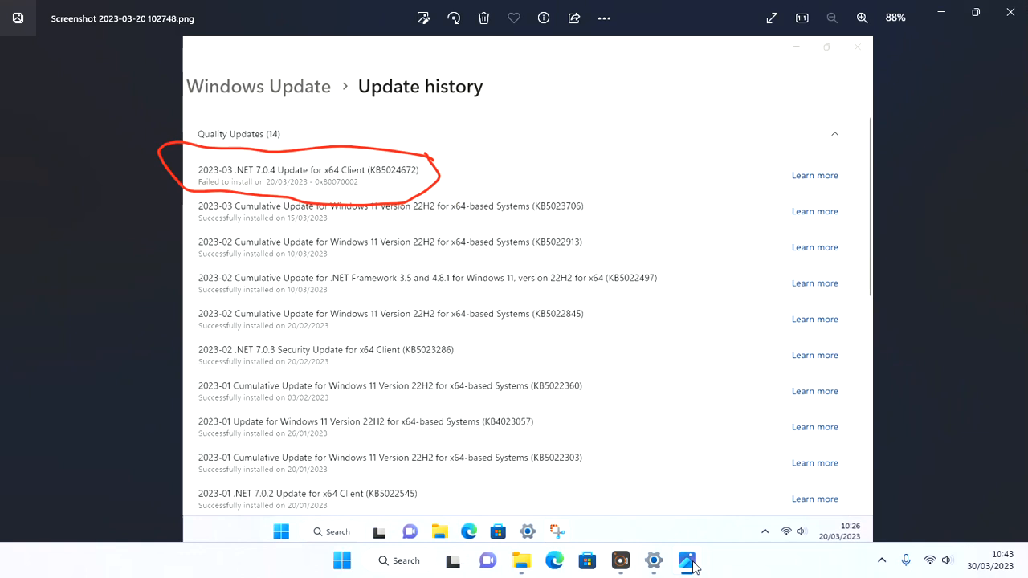
pyautogui.click(688, 560)
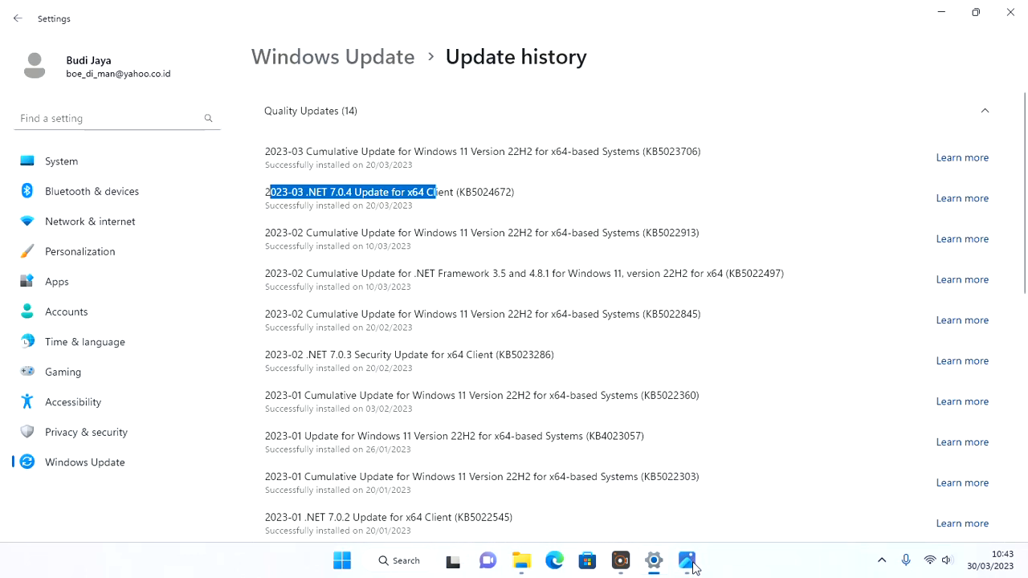